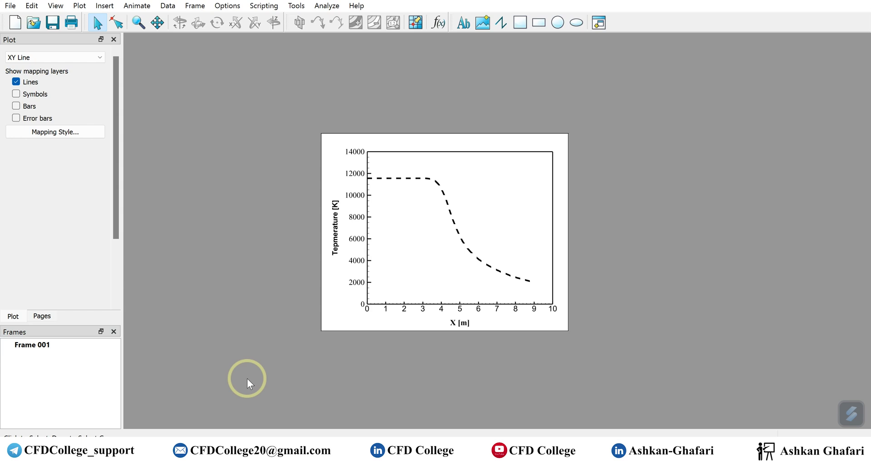
Switch to the Book1.xlsx workbook and copy case 2's x and temp values, cells G3 to H52
{"action": "left_click", "coordinate": [541, 431]}
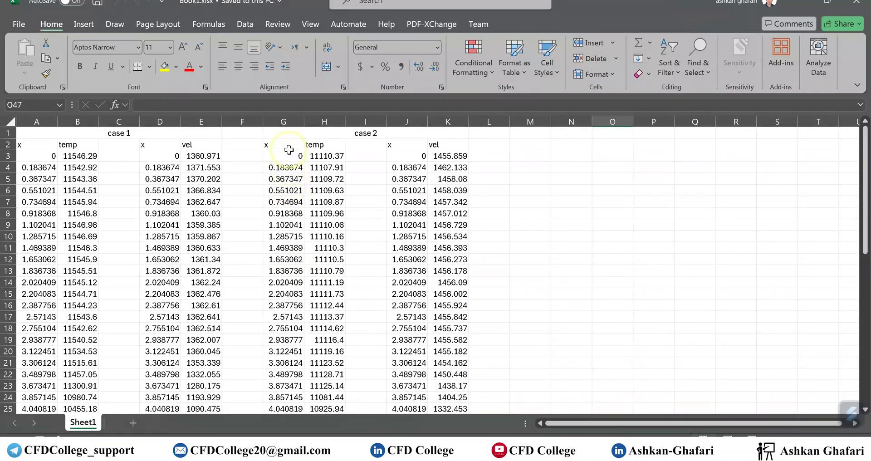
{"action": "left_click_drag", "start_coordinate": [285, 156], "coordinate": [363, 384]}
{"action": "key", "text": "ctrl+c"}
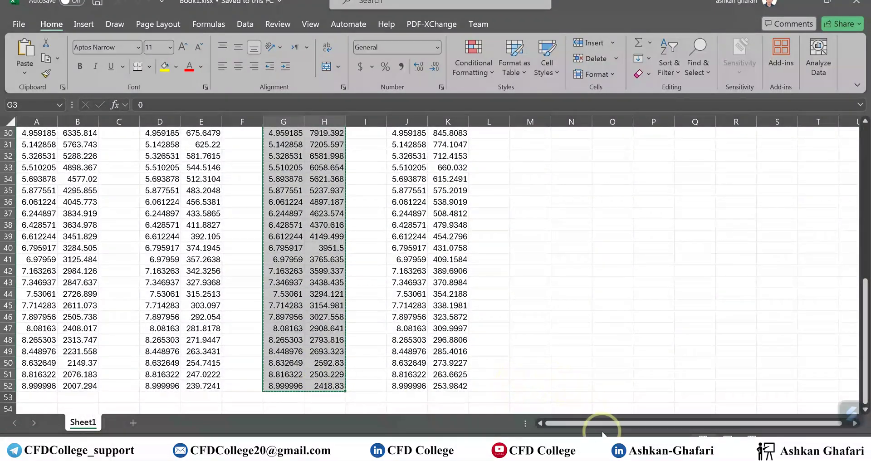
Switch to Notepad++ and paste the copied case 2 values into the empty new 1 document
{"action": "mouse_move", "coordinate": [616, 456]}
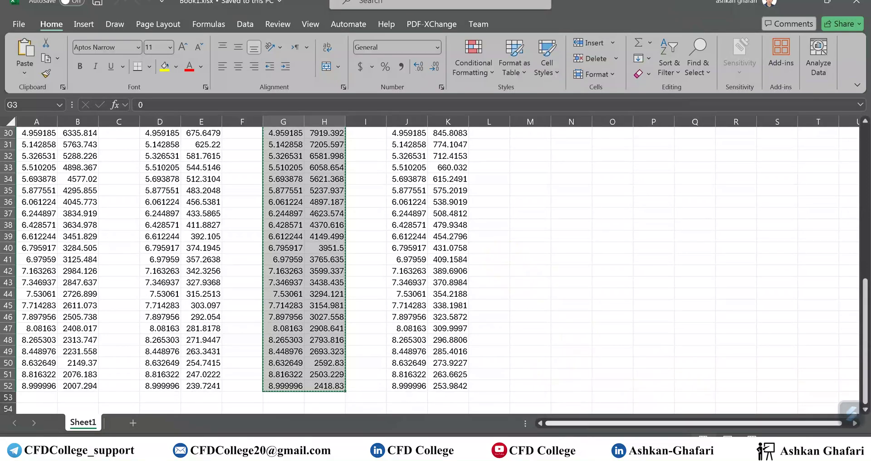
{"action": "mouse_move", "coordinate": [563, 456]}
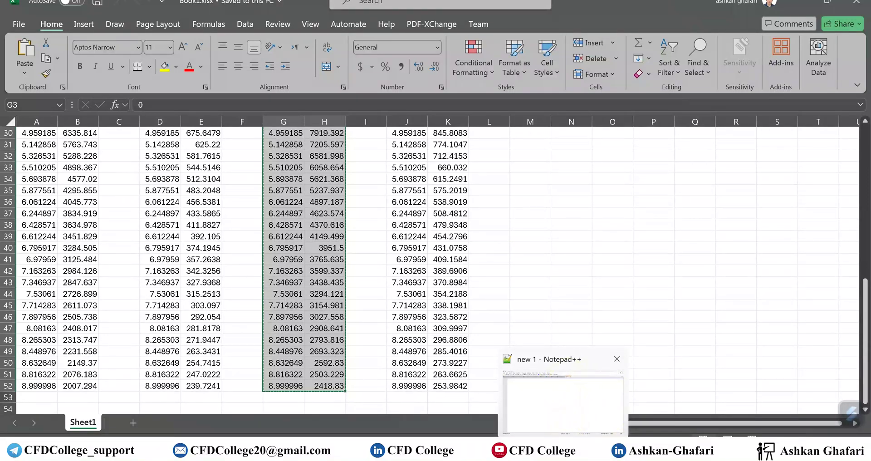
{"action": "left_click", "coordinate": [562, 402]}
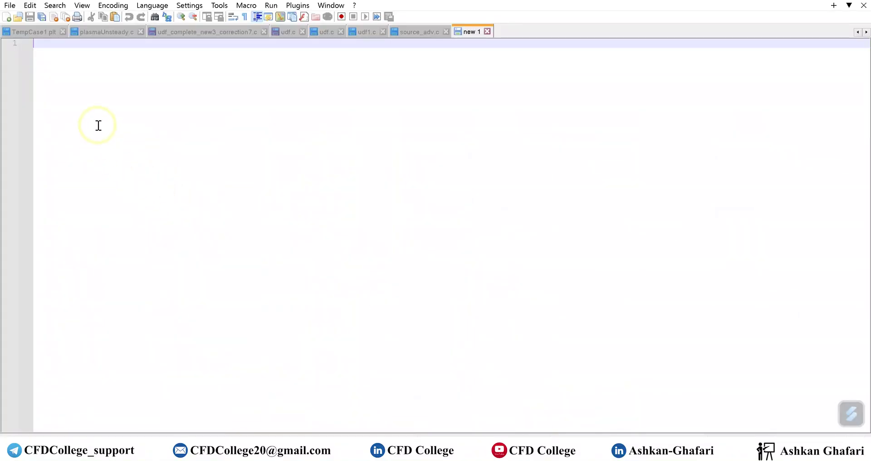
{"action": "key", "text": "ctrl+v"}
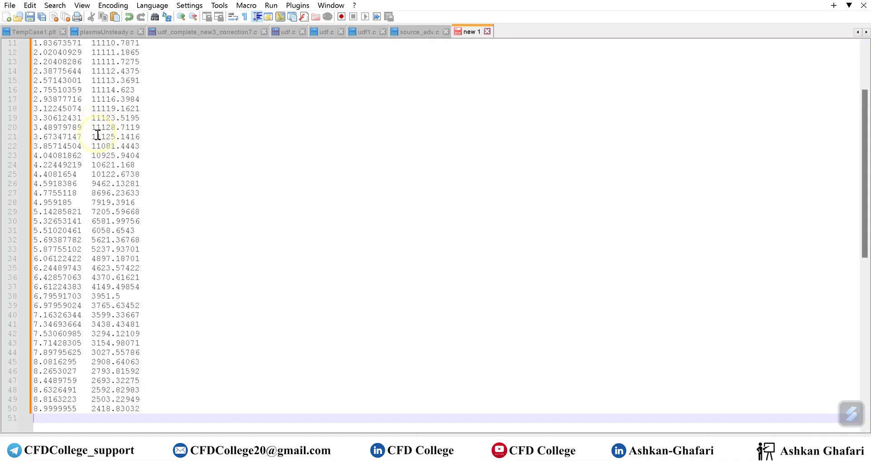
{"action": "scroll", "coordinate": [97, 135], "scroll_direction": "up", "scroll_amount": 4}
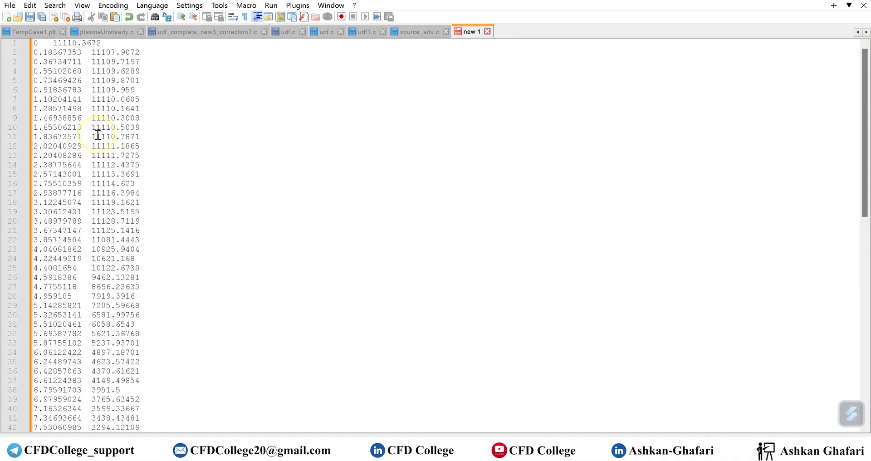
Insert the header line Variables = "X [m]", "Temperature [K]" above the data, taking the variable names from the Tecplot chart's axis titles
{"action": "left_click", "coordinate": [35, 44]}
{"action": "key", "text": "Return"}
{"action": "key", "text": "Up"}
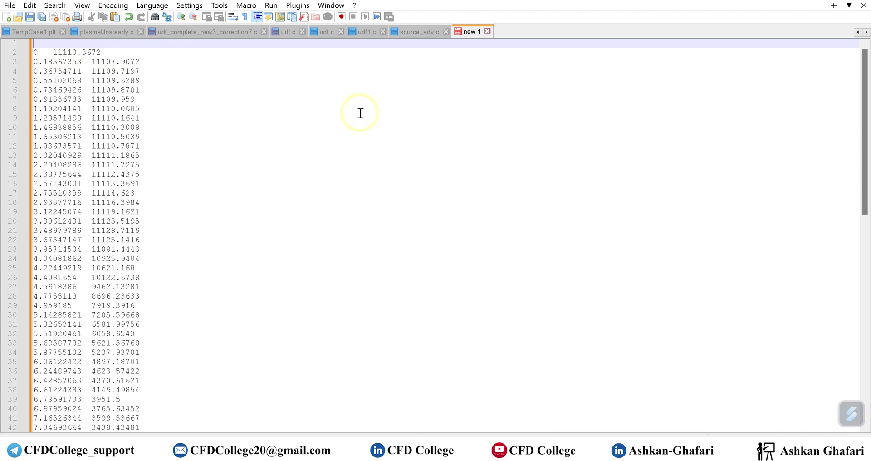
{"action": "type", "text": "Variables = \""}
{"action": "mouse_move", "coordinate": [590, 454]}
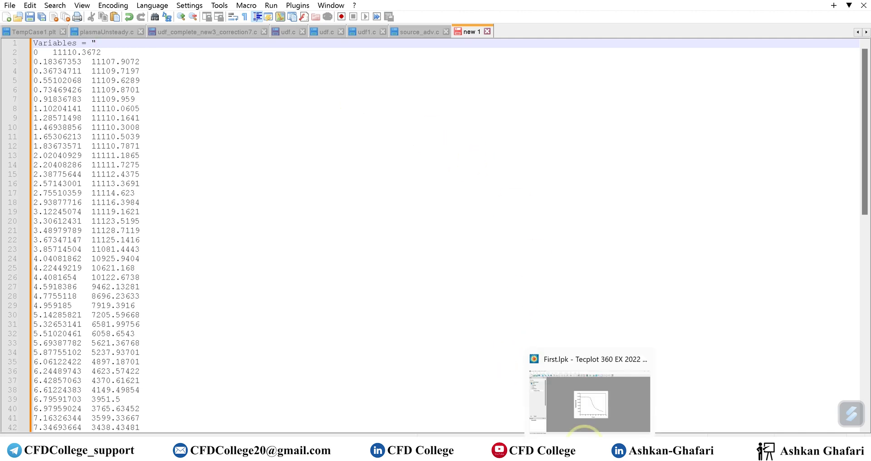
{"action": "left_click", "coordinate": [585, 401]}
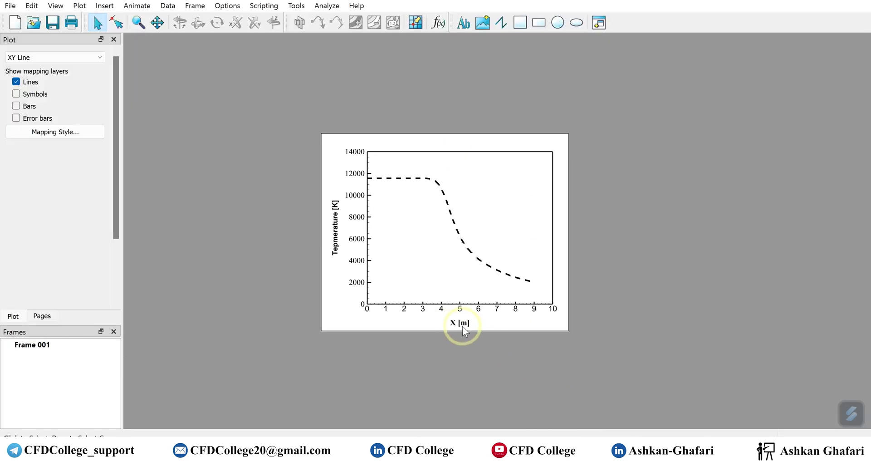
{"action": "left_click", "coordinate": [805, 3]}
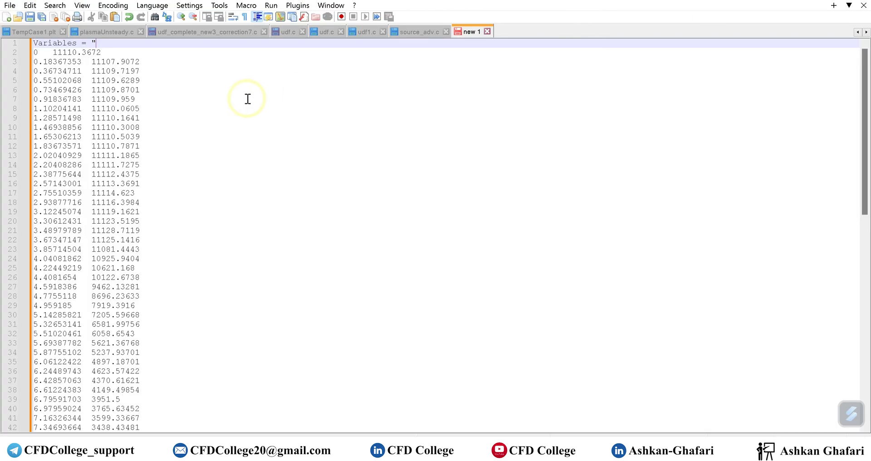
{"action": "type", "text": "X [m]\", \"Temperature [K]\""}
{"action": "key", "text": "Return"}
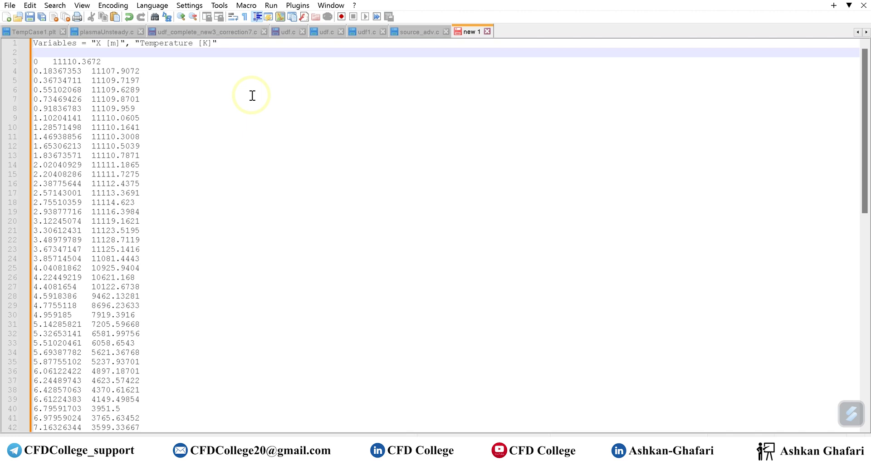
Begin a zone title line below the variables line, reading ZONE T = "Case 2
{"action": "type", "text": "ZONE T ="}
{"action": "type", "text": "Case-2"}
{"action": "key", "text": "BackSpace"}
{"action": "key", "text": "BackSpace"}
{"action": "type", "text": "2"}
Switch to Tecplot and check how the existing zone is named in the data set information
{"action": "left_click", "coordinate": [562, 454]}
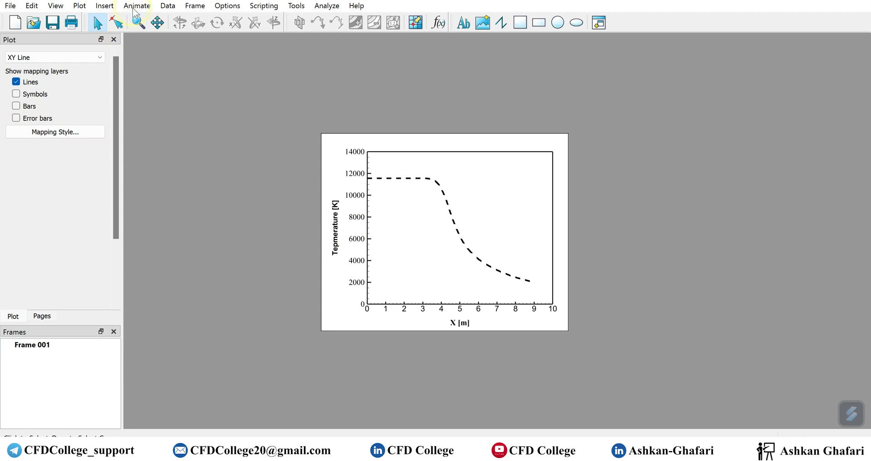
{"action": "left_click", "coordinate": [167, 6]}
{"action": "left_click", "coordinate": [196, 104]}
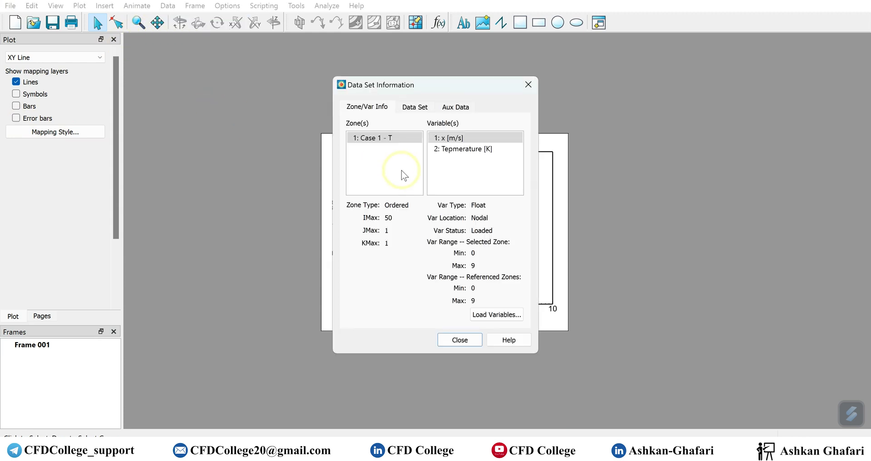
{"action": "left_click", "coordinate": [385, 139]}
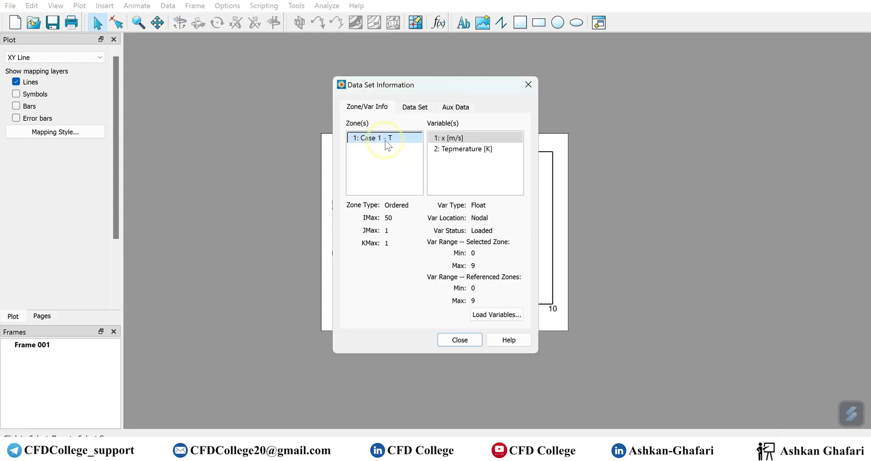
{"action": "left_click", "coordinate": [529, 84]}
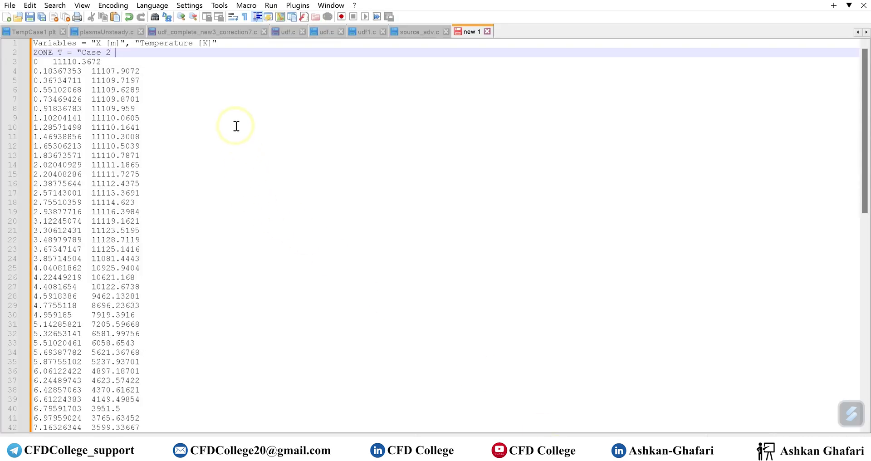
Complete the zone title in Notepad++ as "Case 2 - T" and copy the document's entire text
{"action": "type", "text": "- T\""}
{"action": "scroll", "coordinate": [202, 132], "scroll_direction": "down", "scroll_amount": 6}
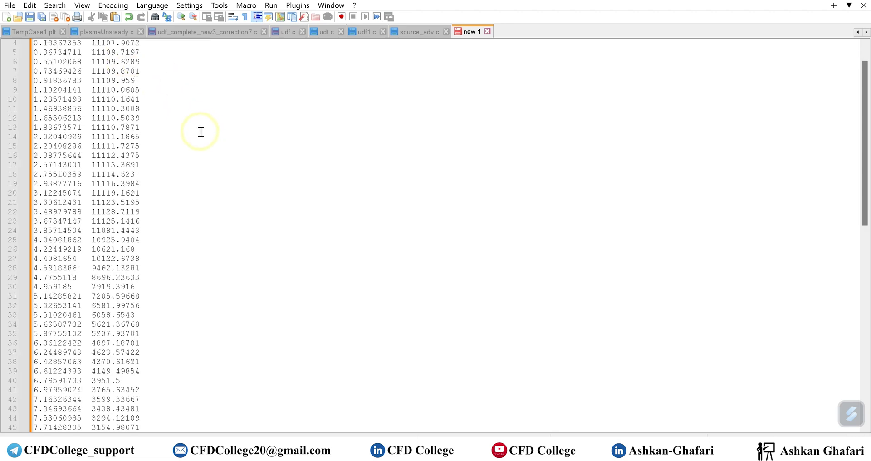
{"action": "scroll", "coordinate": [195, 132], "scroll_direction": "up", "scroll_amount": 5}
{"action": "scroll", "coordinate": [194, 132], "scroll_direction": "up", "scroll_amount": 1}
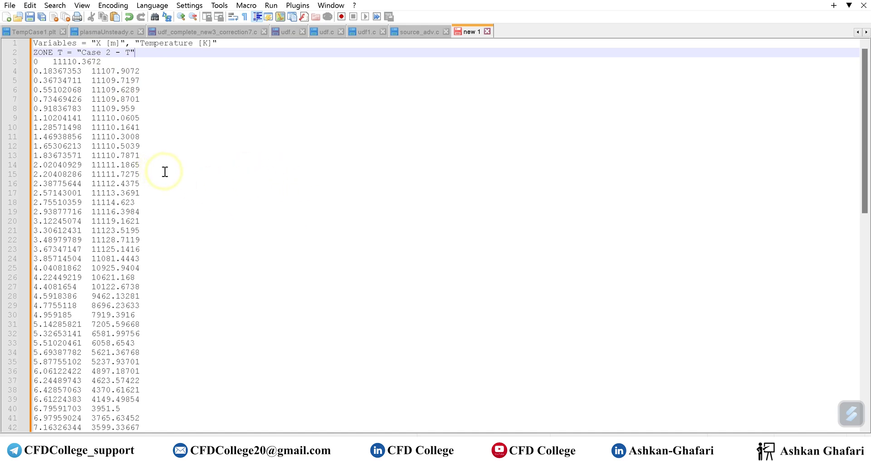
{"action": "key", "text": "ctrl+a"}
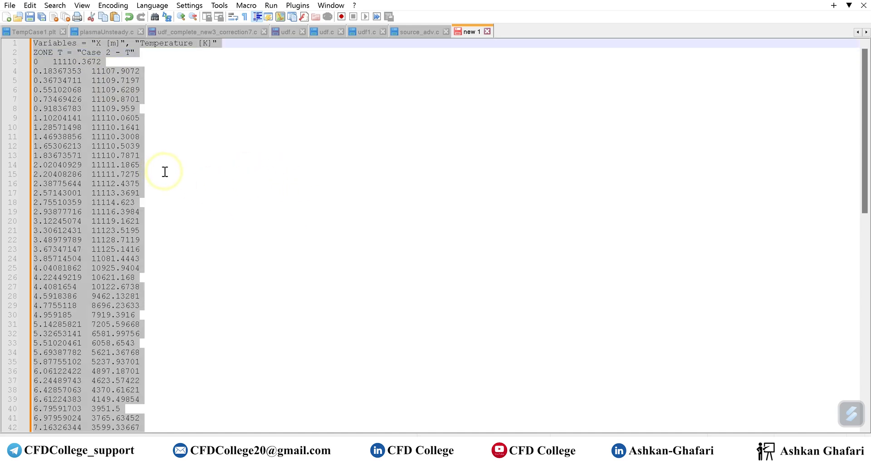
{"action": "left_click", "coordinate": [805, 2]}
Switch to File Explorer and create a new text document in the Tecplot folder's Chart subfolder
{"action": "mouse_move", "coordinate": [270, 454]}
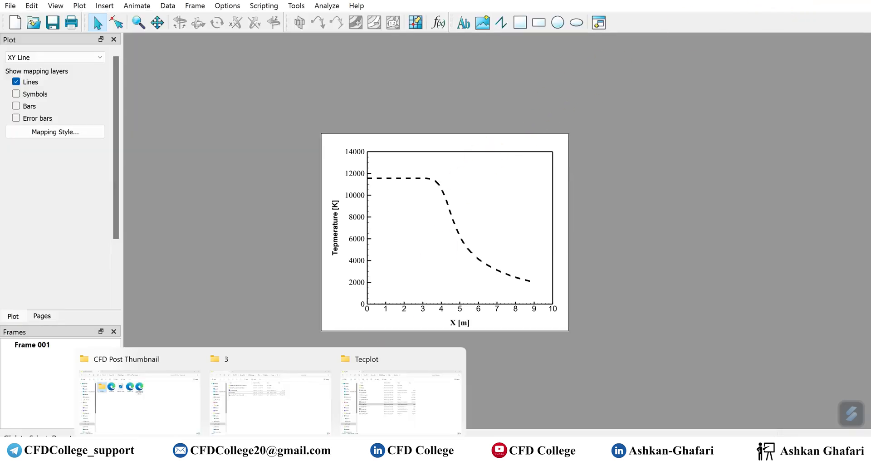
{"action": "left_click", "coordinate": [372, 396]}
{"action": "left_click", "coordinate": [255, 365]}
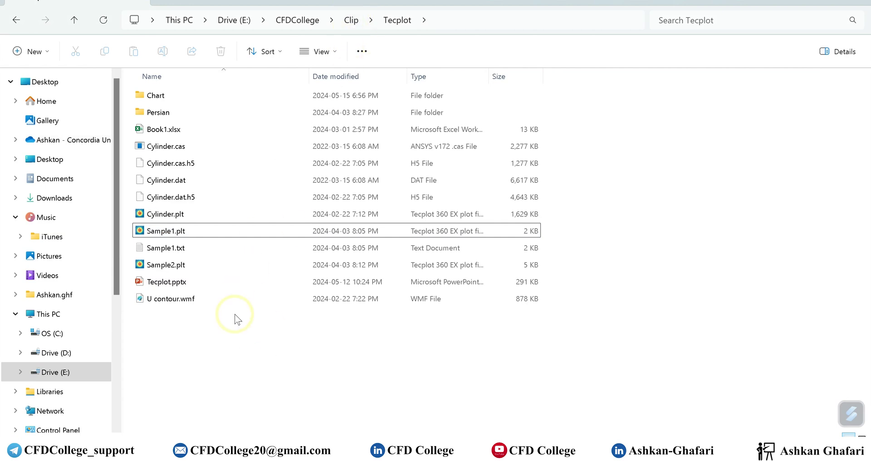
{"action": "left_click", "coordinate": [213, 97]}
{"action": "right_click", "coordinate": [208, 320]}
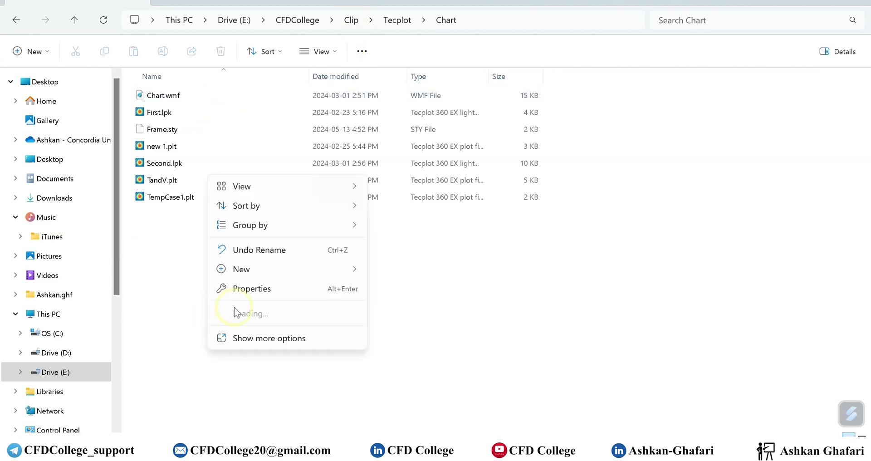
{"action": "mouse_move", "coordinate": [334, 270]}
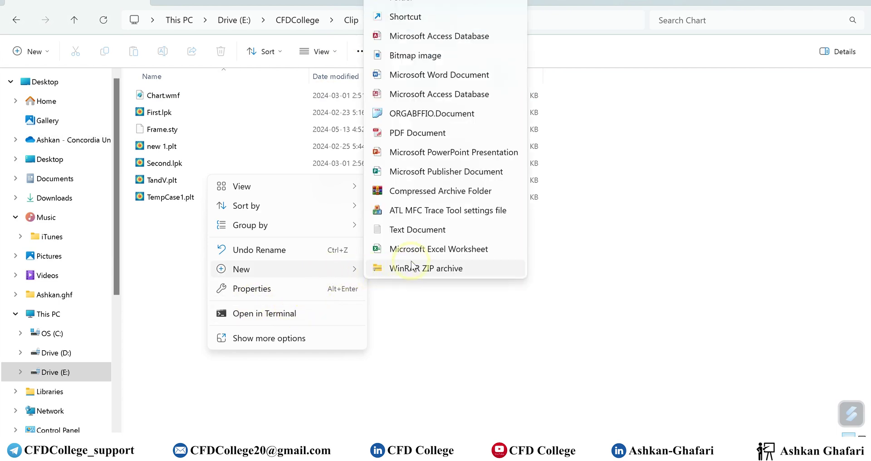
{"action": "left_click", "coordinate": [422, 230]}
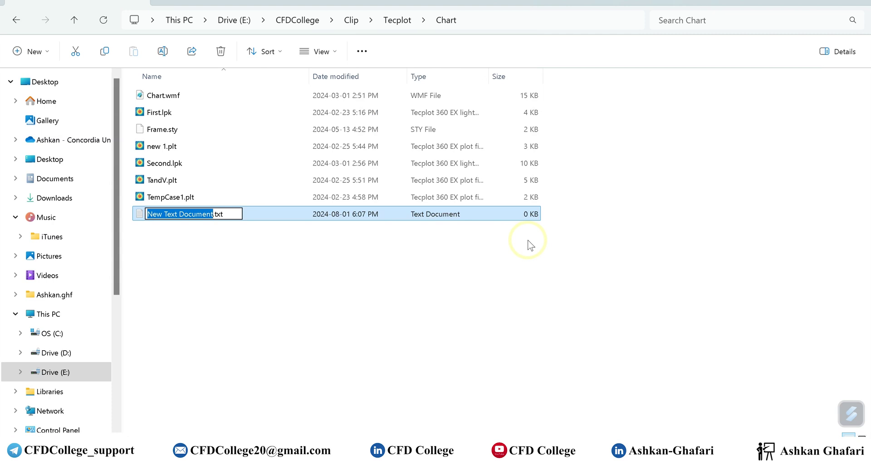
{"action": "type", "text": "First"}
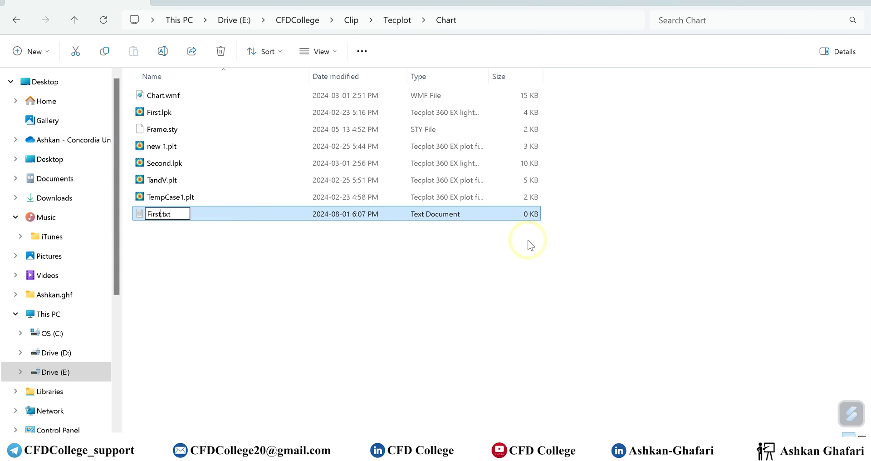
{"action": "type", "text": "-"}
{"action": "key", "text": "BackSpace"}
{"action": "key", "text": "BackSpace"}
{"action": "key", "text": "BackSpace"}
{"action": "key", "text": "BackSpace"}
{"action": "key", "text": "BackSpace"}
{"action": "key", "text": "BackSpace"}
Name the new text document Multiple Charts.txt
{"action": "type", "text": "Mul"}
{"action": "type", "text": "tiple"}
{"action": "type", "text": " Char"}
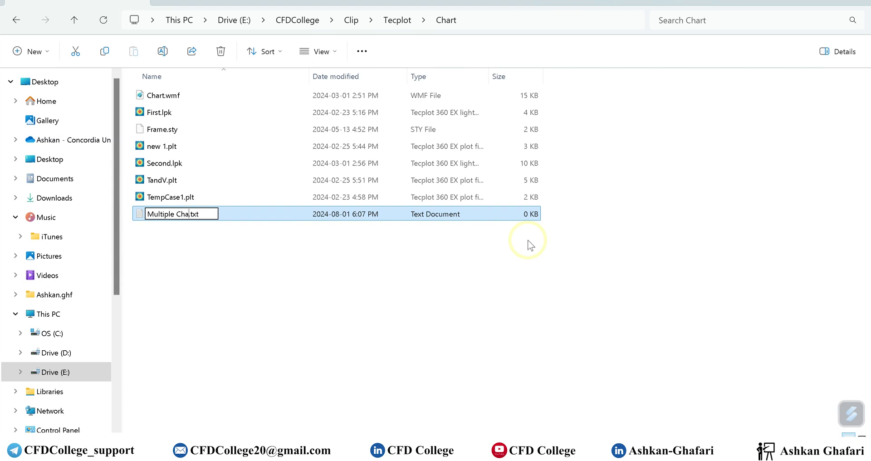
{"action": "type", "text": "ts"}
{"action": "key", "text": "Return"}
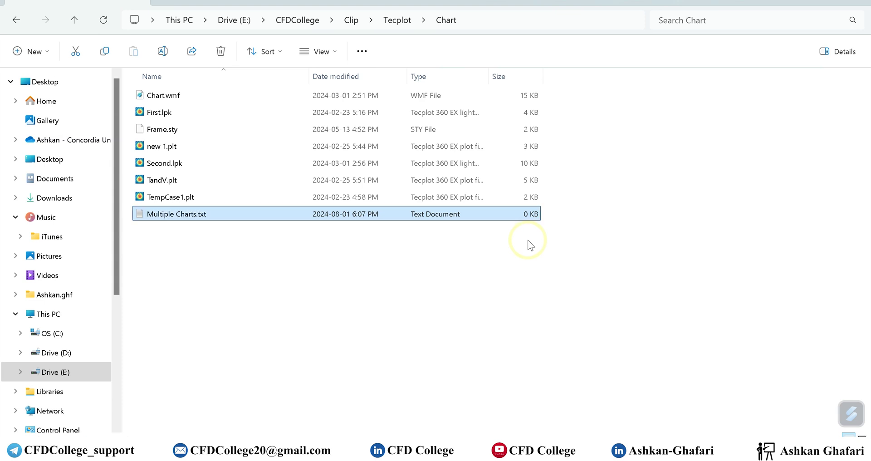
Open Multiple Charts.txt, paste the copied Tecplot data into it, and close it with the changes saved
{"action": "key", "text": "Return"}
{"action": "key", "text": "ctrl+v"}
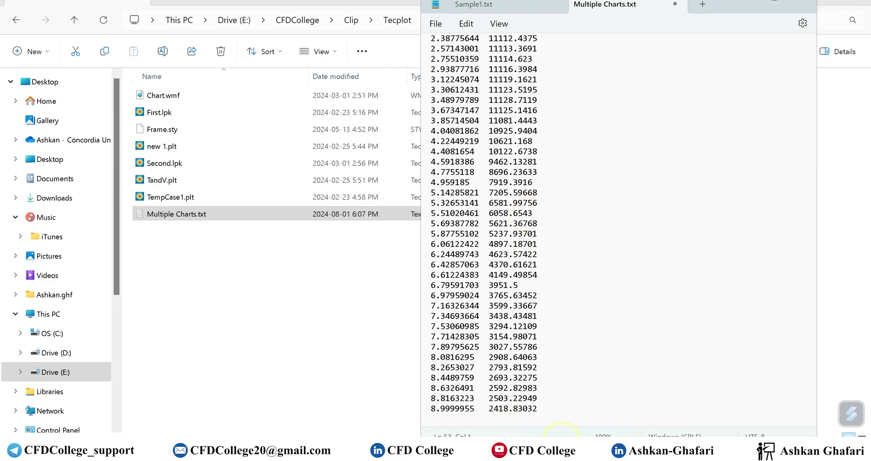
{"action": "left_click", "coordinate": [561, 454]}
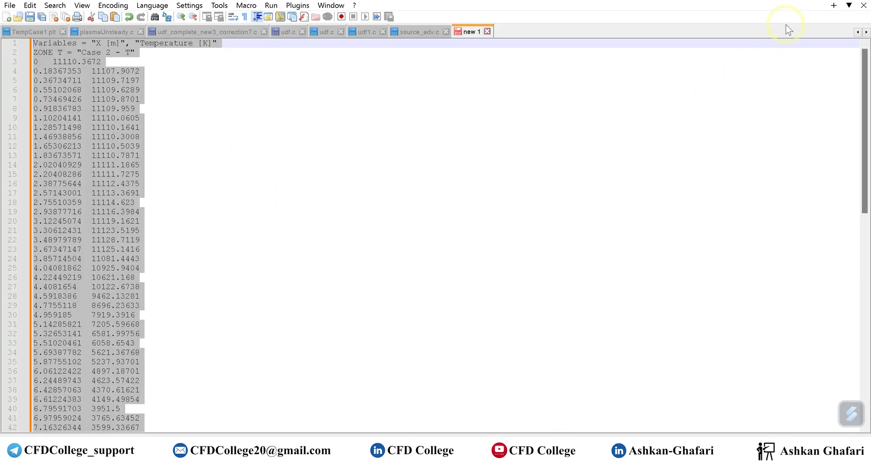
{"action": "left_click", "coordinate": [803, 4]}
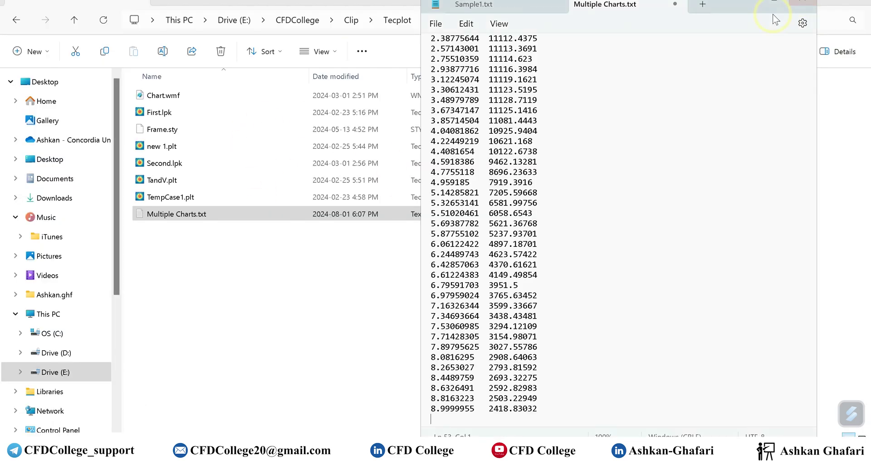
{"action": "left_click", "coordinate": [803, 3]}
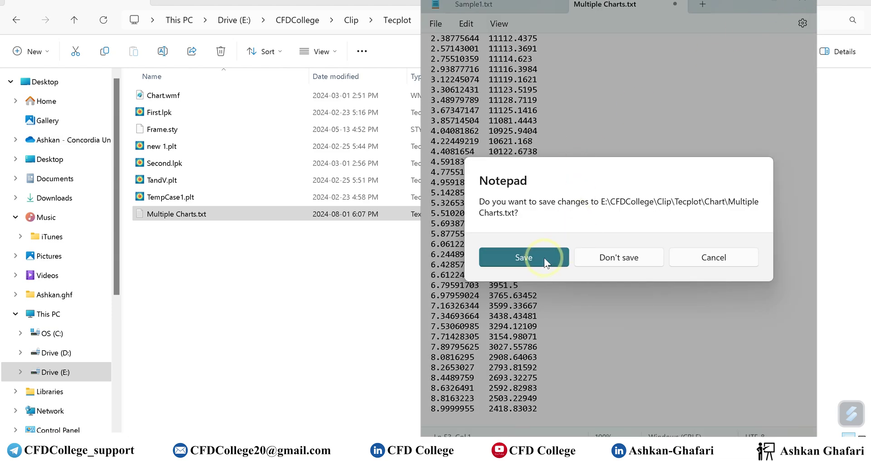
{"action": "left_click", "coordinate": [559, 255]}
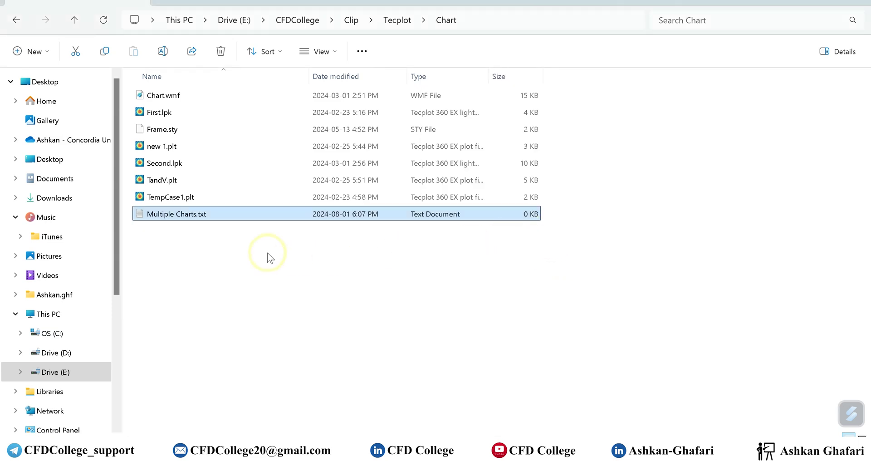
Change the file extension from txt to plt, renaming the file Multiple Charts.plt, and accept the extension change
{"action": "left_click", "coordinate": [202, 218]}
{"action": "left_click", "coordinate": [202, 217]}
{"action": "key", "text": "BackSpace"}
{"action": "key", "text": "BackSpace"}
{"action": "key", "text": "BackSpace"}
{"action": "type", "text": "plt"}
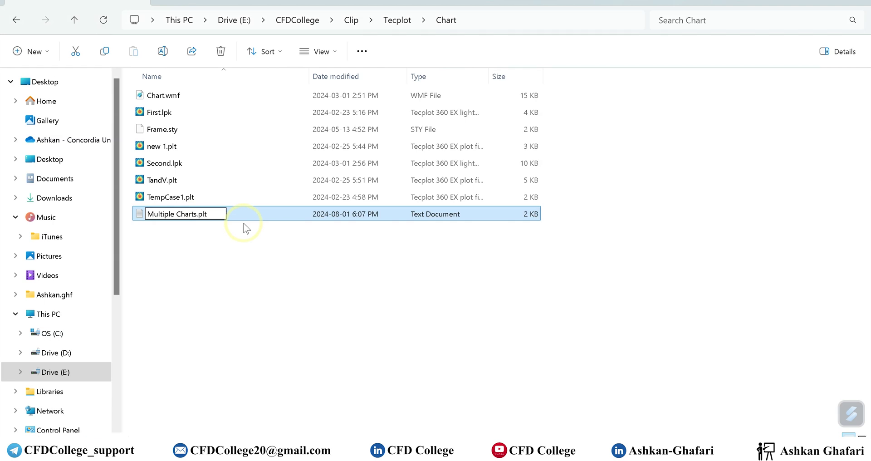
{"action": "key", "text": "Return"}
{"action": "left_click", "coordinate": [493, 229]}
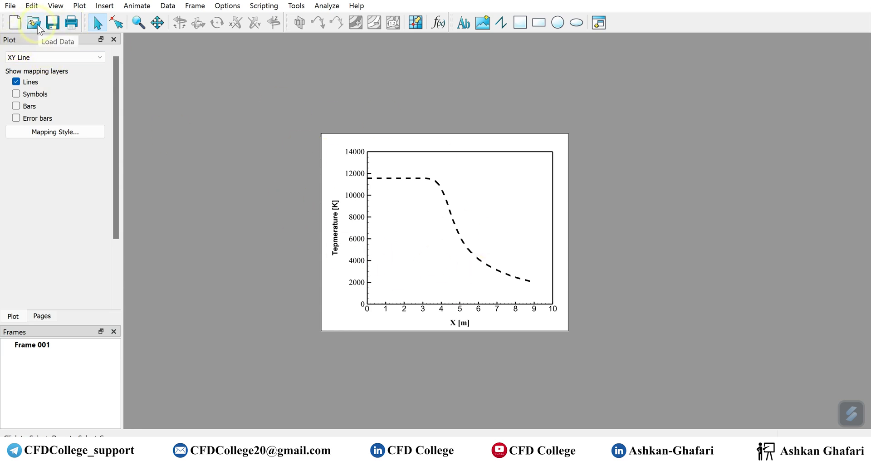
Load Multiple Charts.plt from the Chart folder and append its data to the active frame
{"action": "left_click", "coordinate": [34, 24]}
{"action": "mouse_move", "coordinate": [300, 453]}
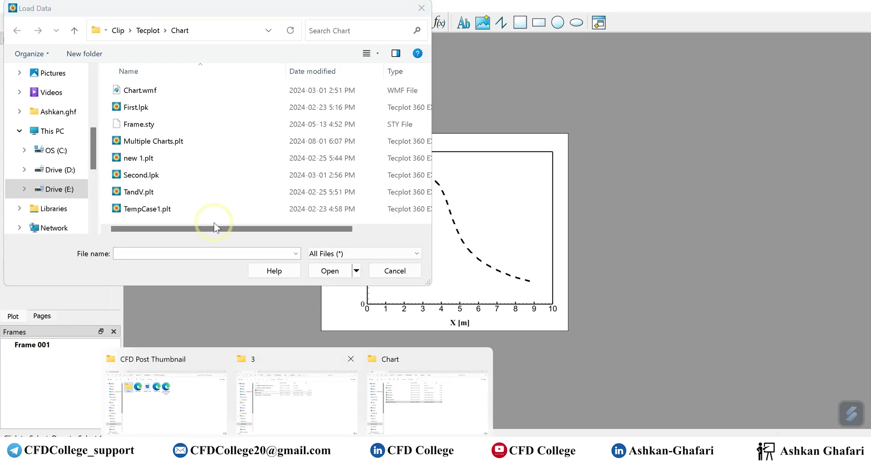
{"action": "left_click", "coordinate": [162, 141]}
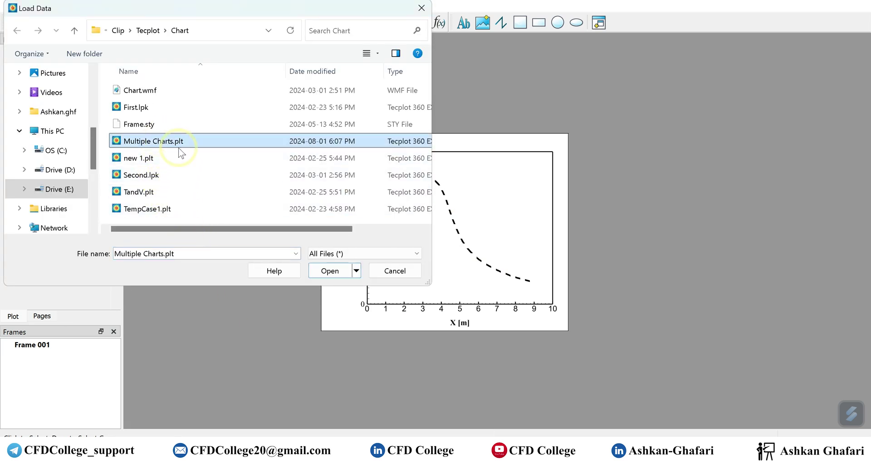
{"action": "left_click", "coordinate": [333, 272]}
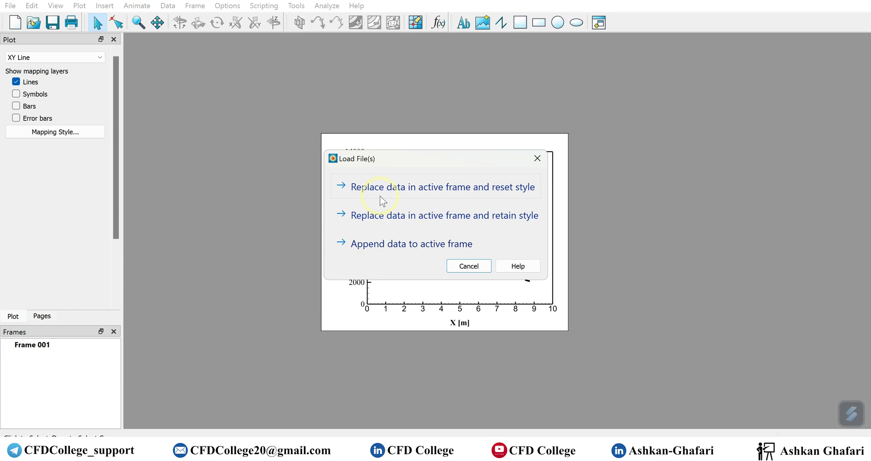
{"action": "left_click_drag", "start_coordinate": [407, 161], "coordinate": [653, 112]}
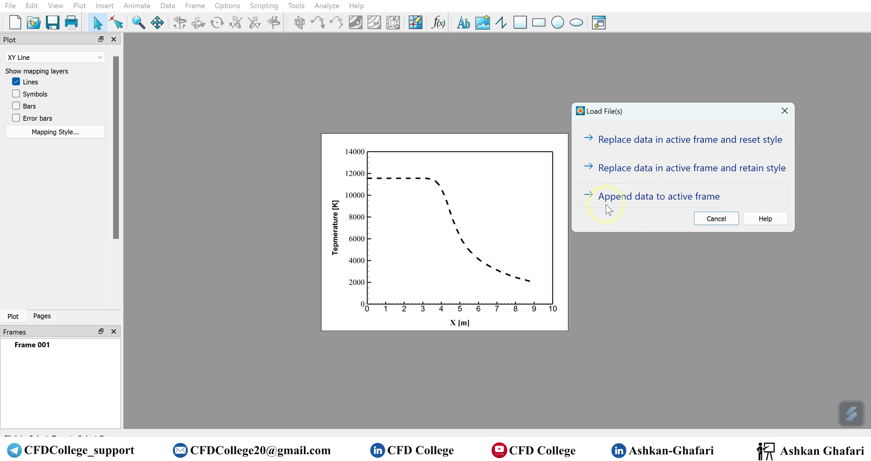
{"action": "left_click", "coordinate": [632, 200]}
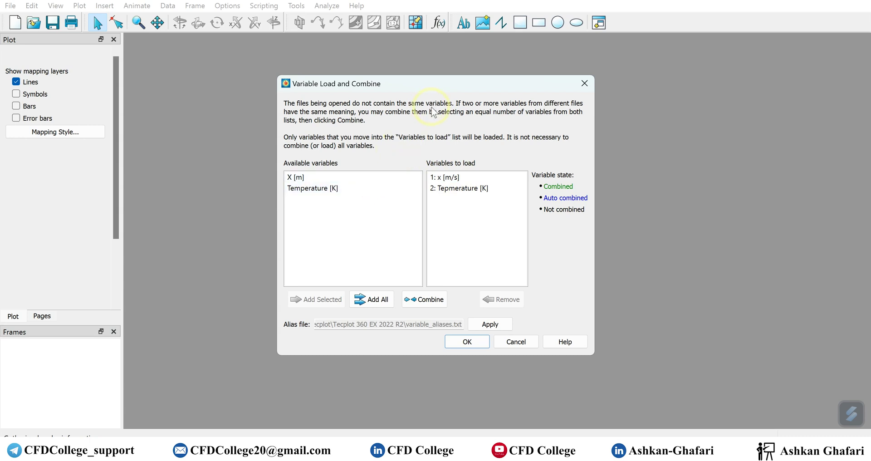
Add all available variables, X [m] and Temperature [K], to the variables to load and accept the load
{"action": "left_click_drag", "start_coordinate": [317, 190], "coordinate": [321, 177]}
{"action": "left_click", "coordinate": [324, 188]}
{"action": "left_click", "coordinate": [318, 177]}
{"action": "left_click", "coordinate": [341, 225]}
{"action": "left_click", "coordinate": [327, 179]}
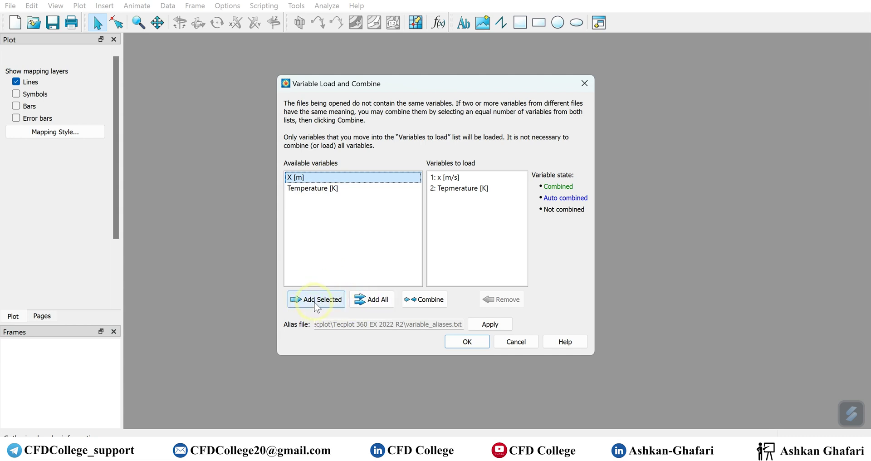
{"action": "left_click", "coordinate": [369, 299]}
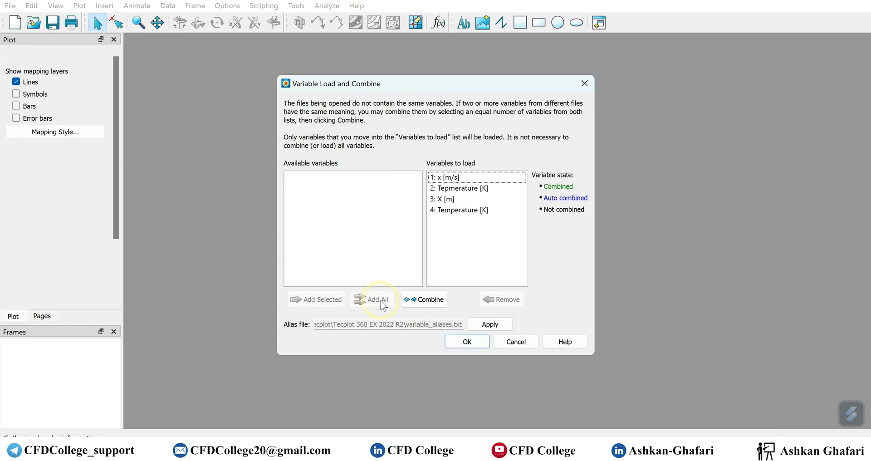
{"action": "left_click", "coordinate": [468, 343]}
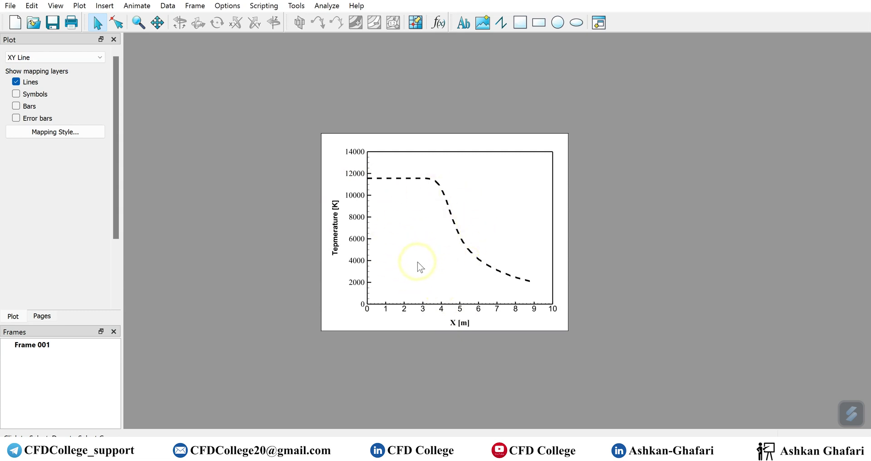
Start a new line mapping of an X-axis variable versus a Y-axis variable for one zone and name it Case 2 - T
{"action": "left_click", "coordinate": [76, 132]}
{"action": "left_click_drag", "start_coordinate": [347, 183], "coordinate": [117, 229]}
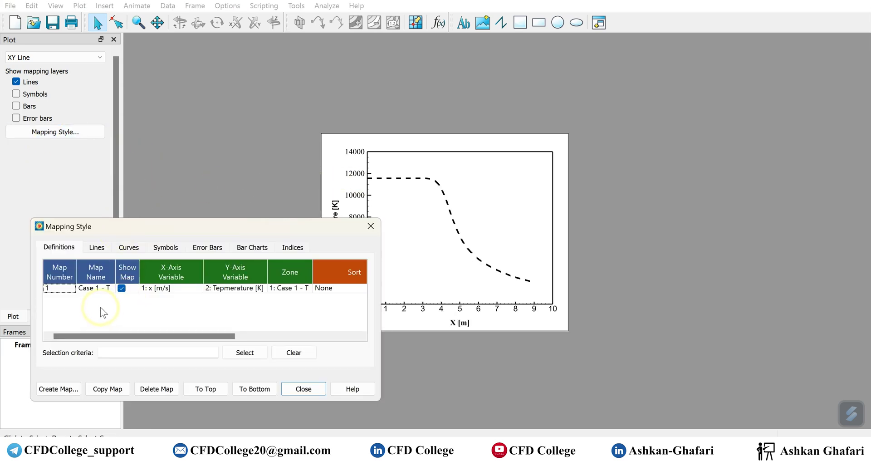
{"action": "left_click", "coordinate": [60, 389]}
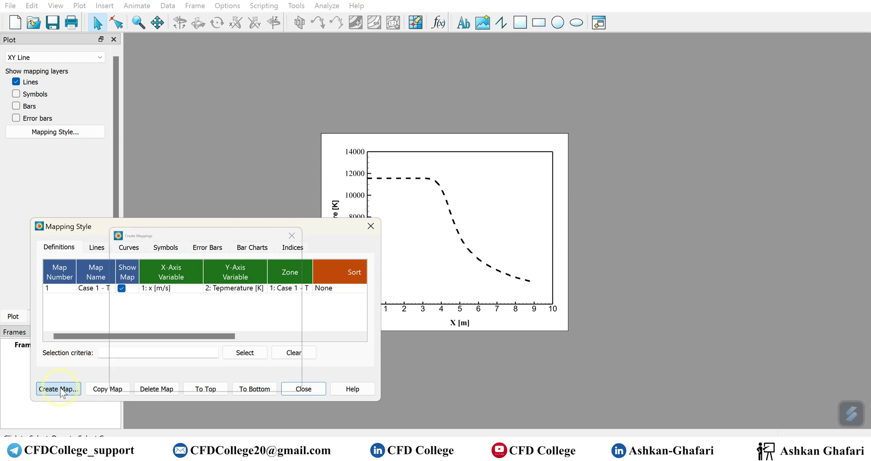
{"action": "left_click", "coordinate": [155, 317]}
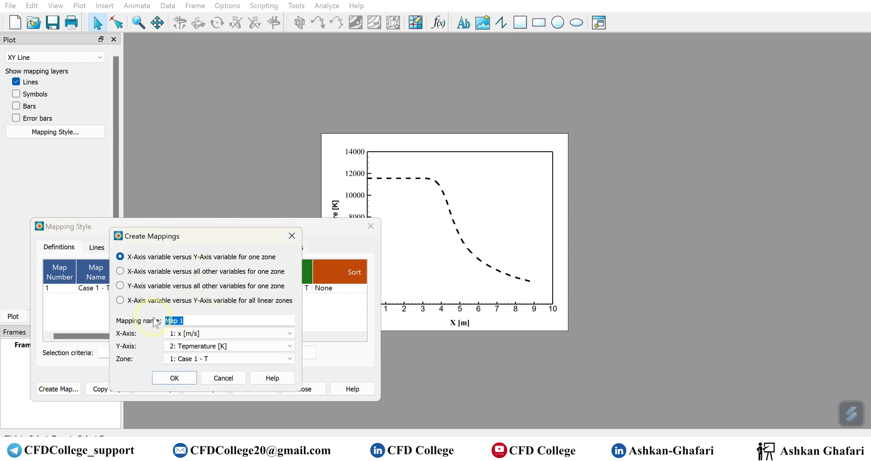
{"action": "left_click_drag", "start_coordinate": [202, 234], "coordinate": [279, 235]}
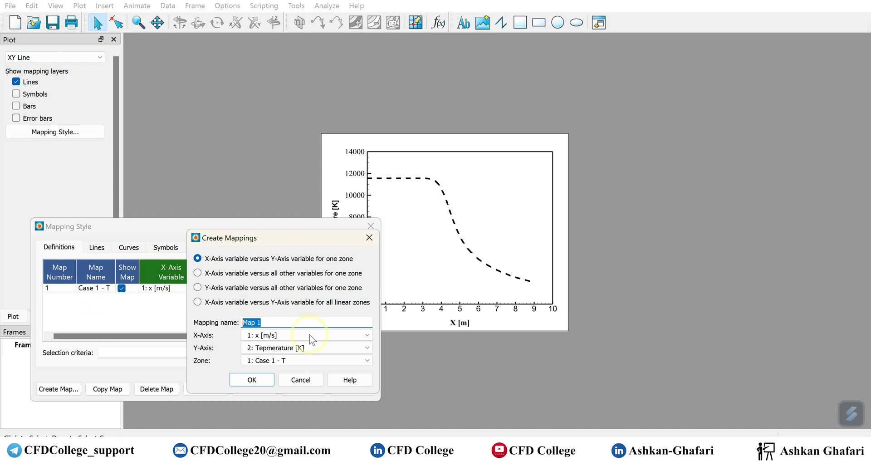
{"action": "type", "text": "Case "}
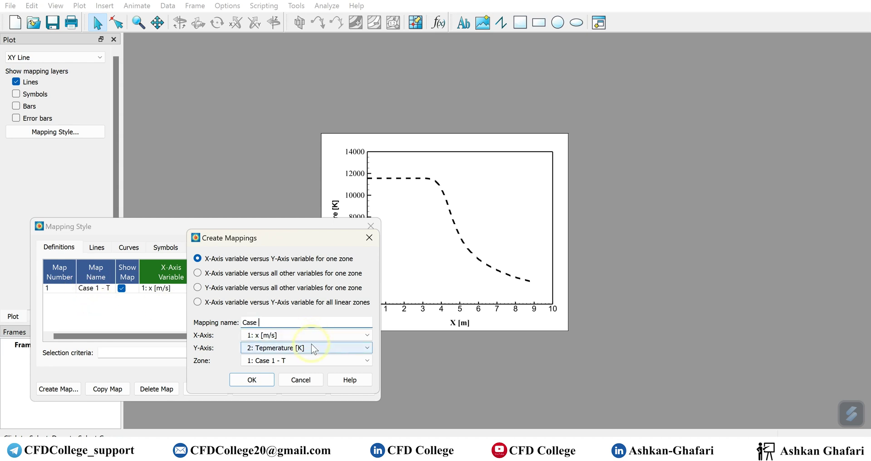
{"action": "type", "text": "2 - T"}
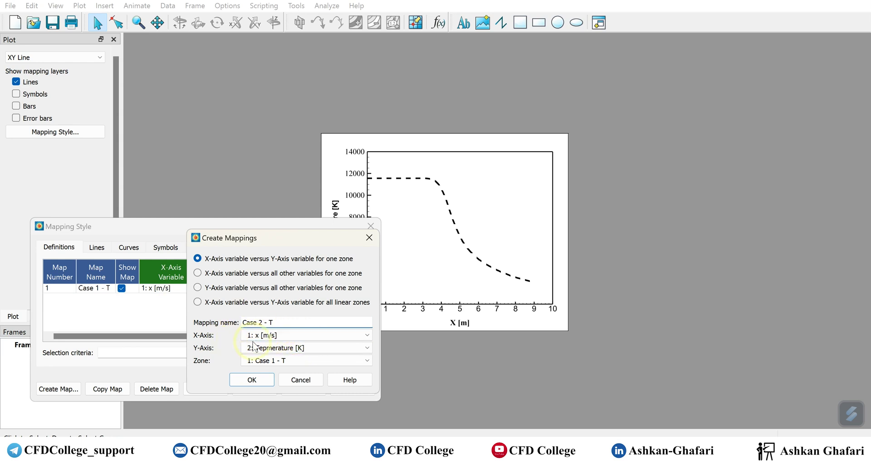
Assign X [m] to the X-axis, Temperature [K] to the Y-axis and zone Case 2 - T, then create the mapping and close Mapping Style
{"action": "left_click", "coordinate": [287, 337]}
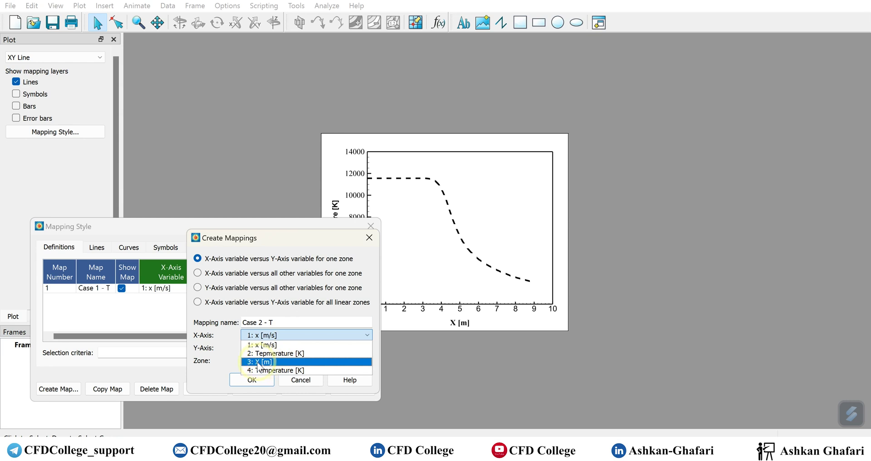
{"action": "left_click", "coordinate": [267, 363]}
{"action": "left_click", "coordinate": [272, 348]}
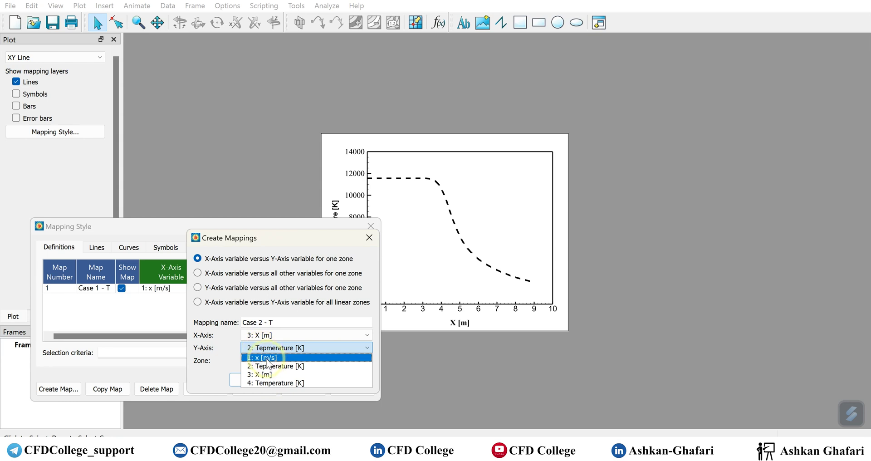
{"action": "left_click", "coordinate": [269, 383]}
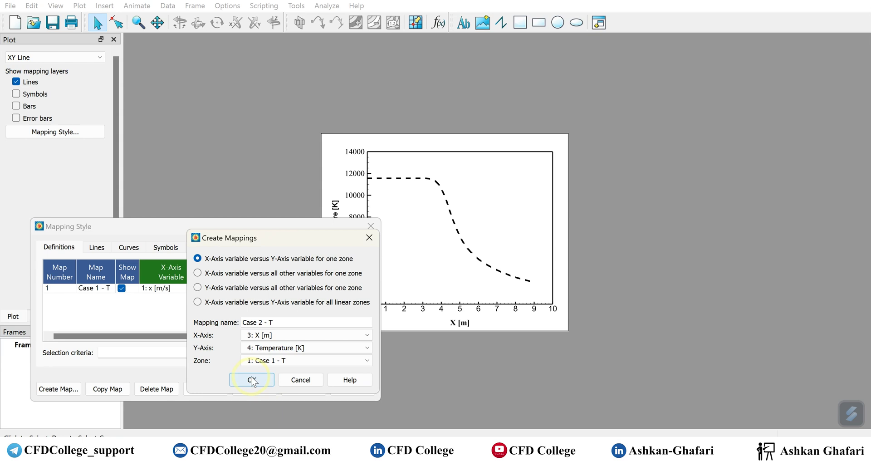
{"action": "left_click", "coordinate": [261, 360]}
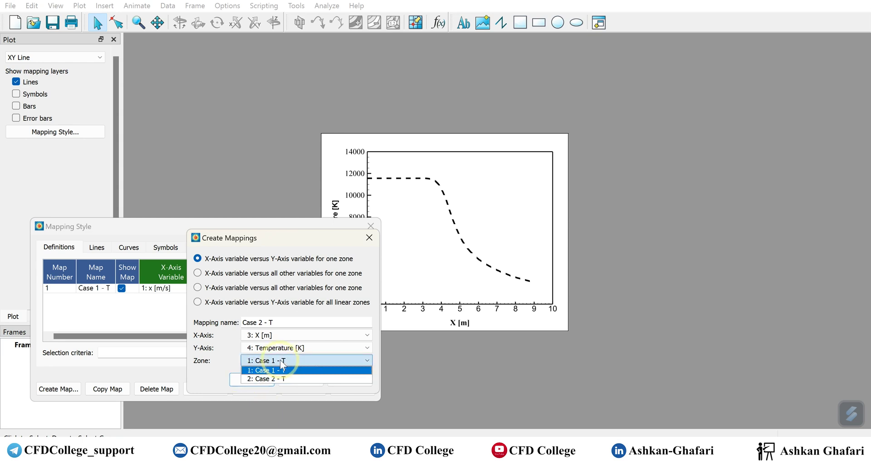
{"action": "left_click", "coordinate": [263, 378]}
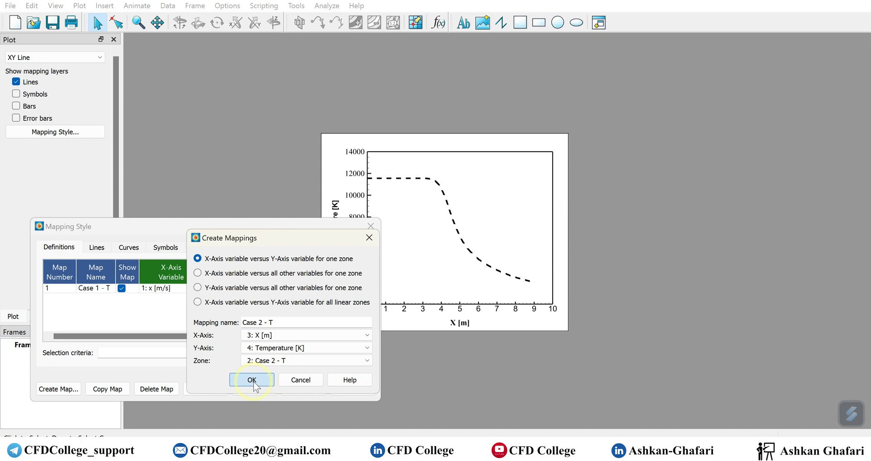
{"action": "left_click", "coordinate": [252, 380]}
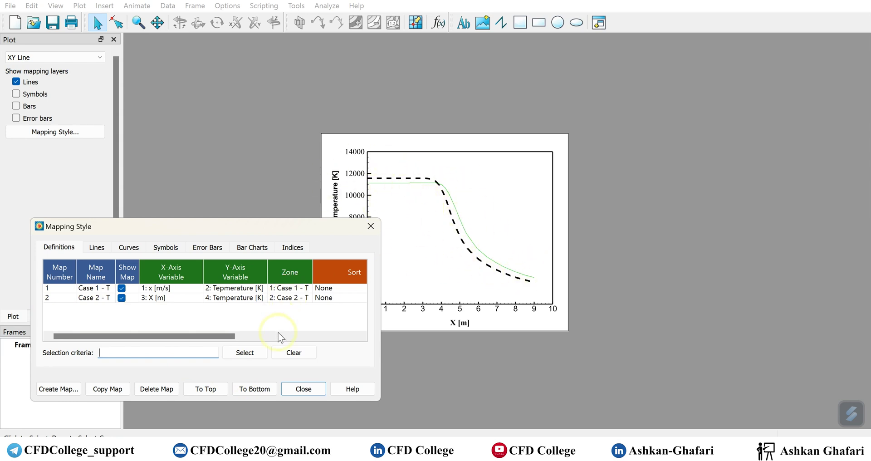
{"action": "left_click", "coordinate": [297, 391]}
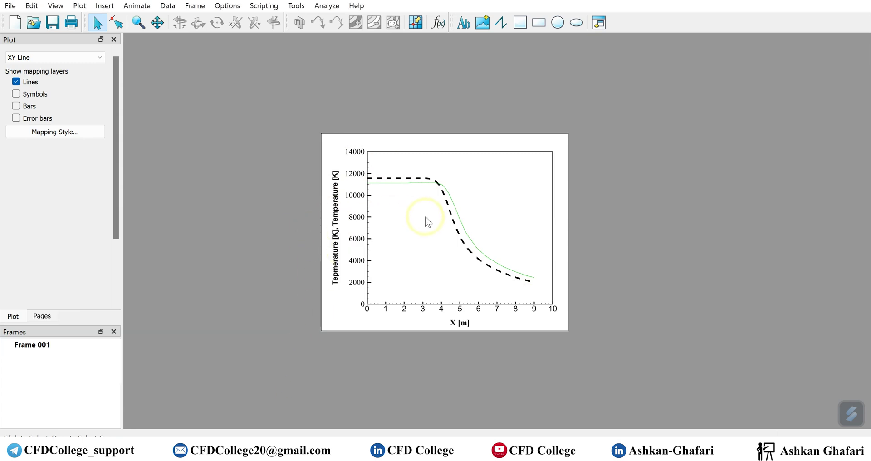
Set the line color of the Case 2 - T mapping to black
{"action": "left_click", "coordinate": [79, 131]}
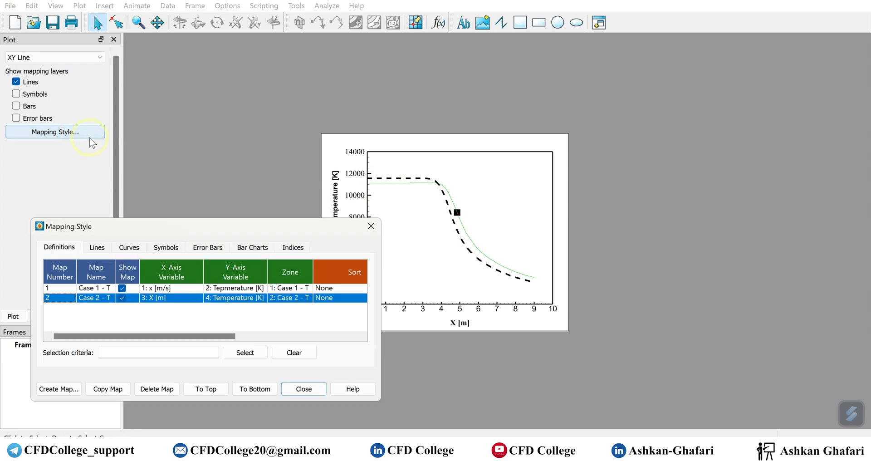
{"action": "left_click", "coordinate": [98, 247]}
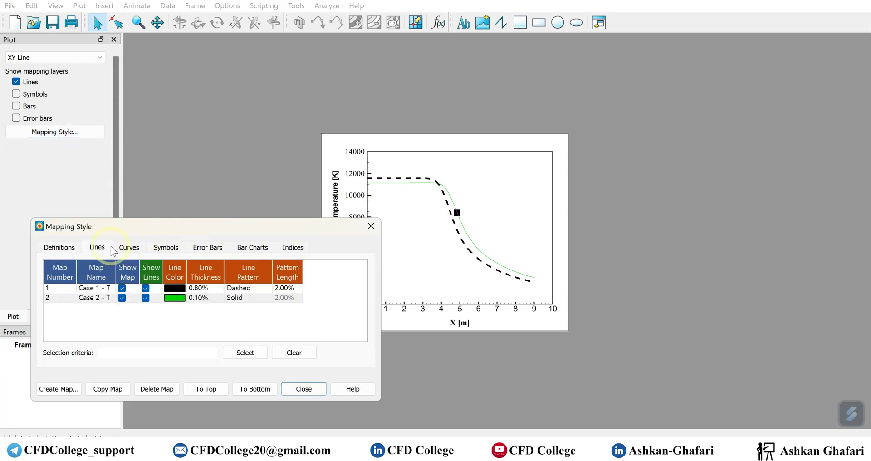
{"action": "left_click_drag", "start_coordinate": [174, 229], "coordinate": [148, 165]}
{"action": "left_click", "coordinate": [150, 241]}
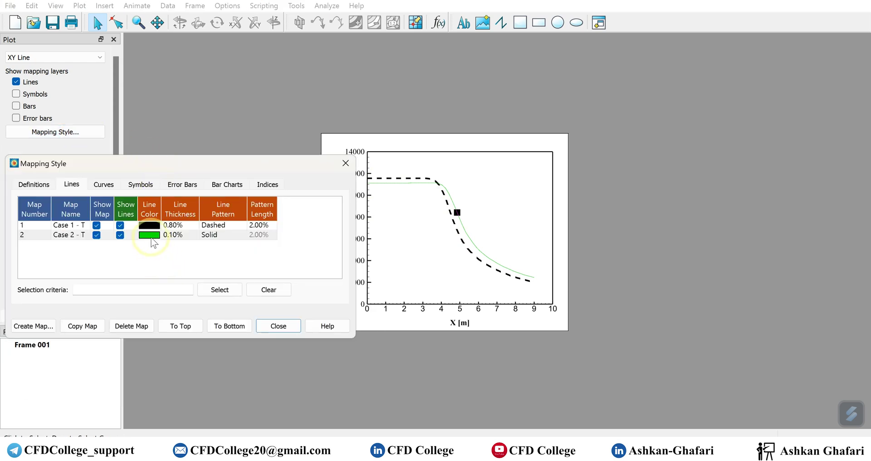
{"action": "left_click", "coordinate": [126, 188]}
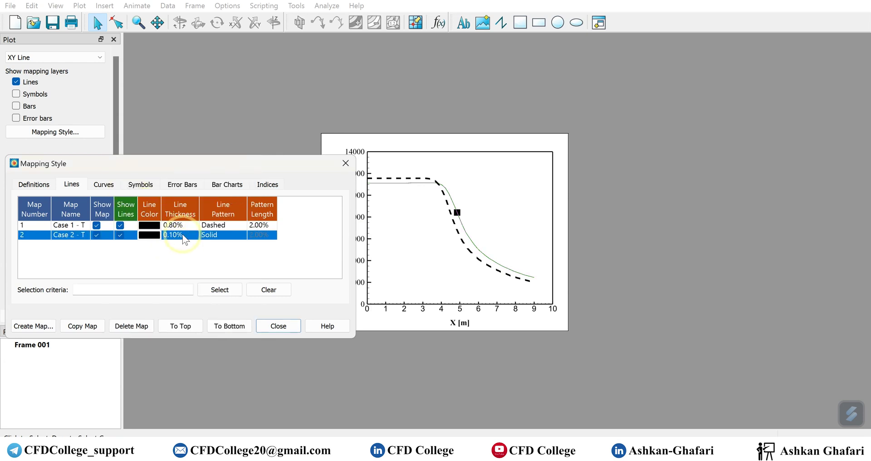
Set the line thickness of the Case 2 - T mapping to 0.80% and close the mapping style settings
{"action": "left_click", "coordinate": [184, 235]}
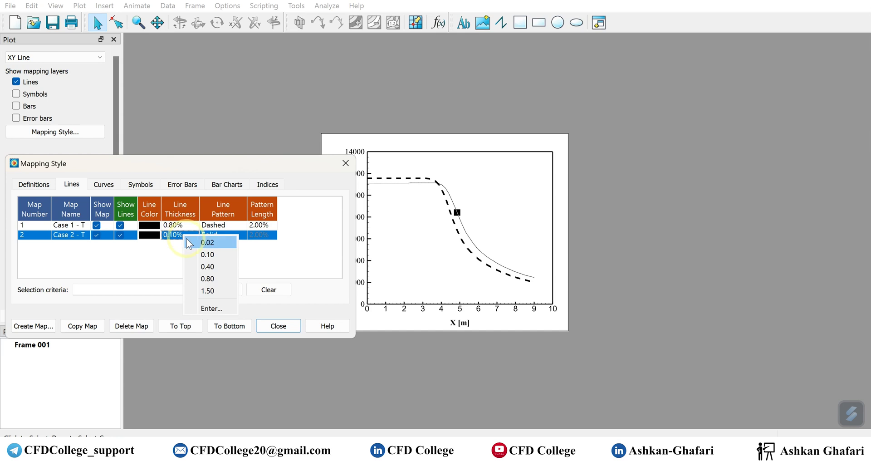
{"action": "left_click", "coordinate": [201, 278]}
{"action": "left_click", "coordinate": [205, 261]}
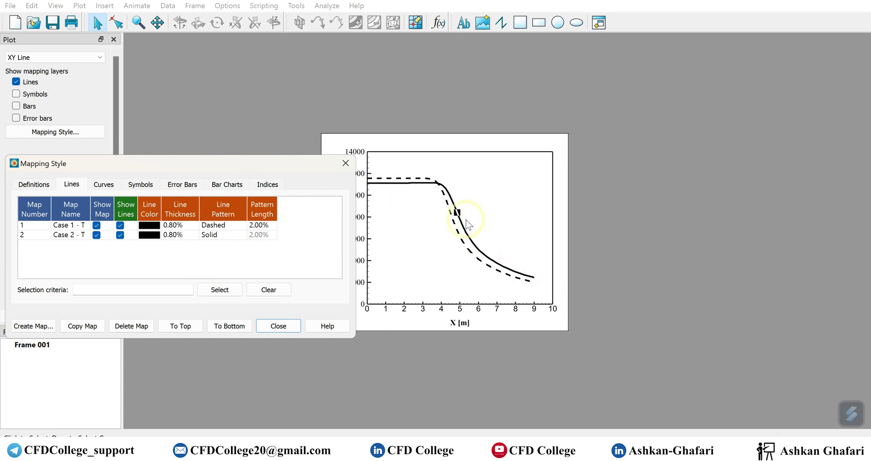
{"action": "left_click", "coordinate": [270, 325]}
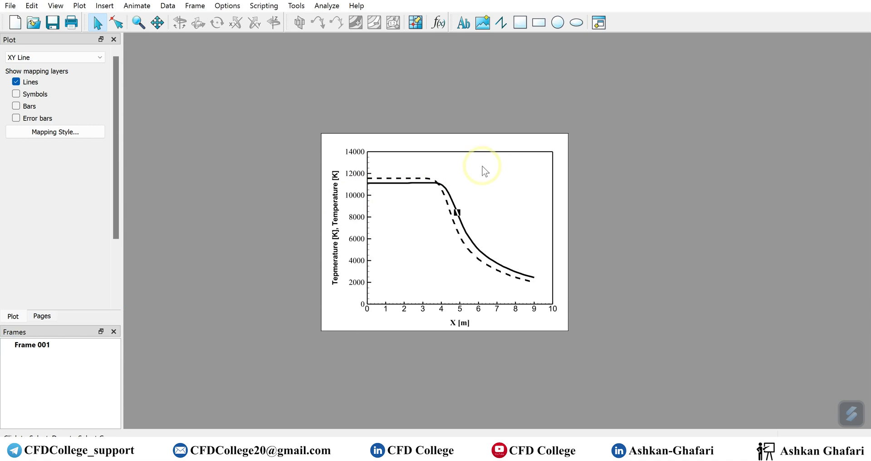
Show the line legend with mapping names and move it inside the upper-right corner of the plot area
{"action": "left_click", "coordinate": [80, 6]}
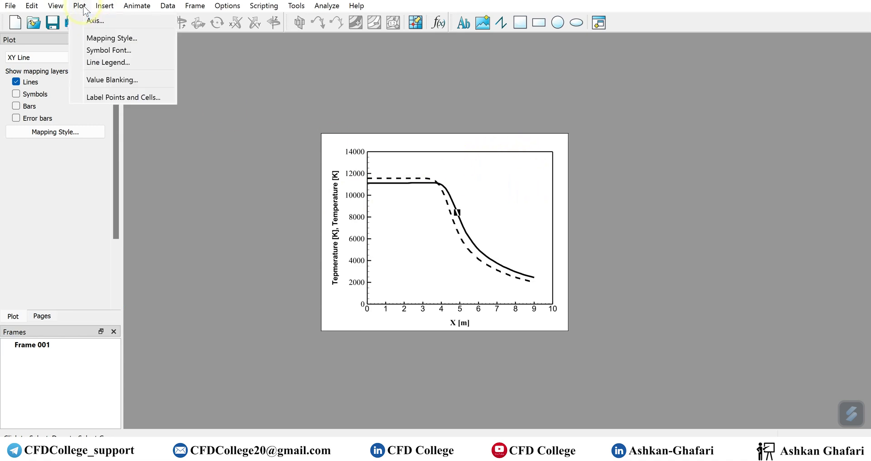
{"action": "left_click", "coordinate": [97, 64]}
{"action": "left_click_drag", "start_coordinate": [430, 88], "coordinate": [160, 86]}
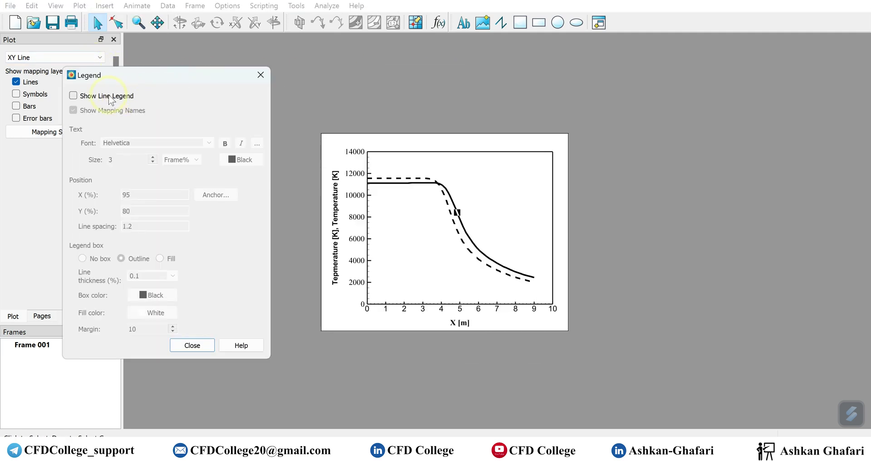
{"action": "left_click", "coordinate": [73, 95]}
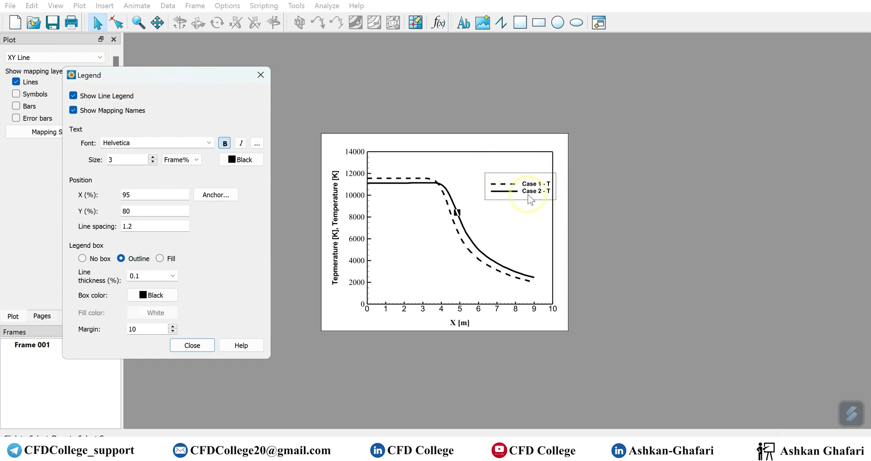
{"action": "left_click", "coordinate": [202, 346]}
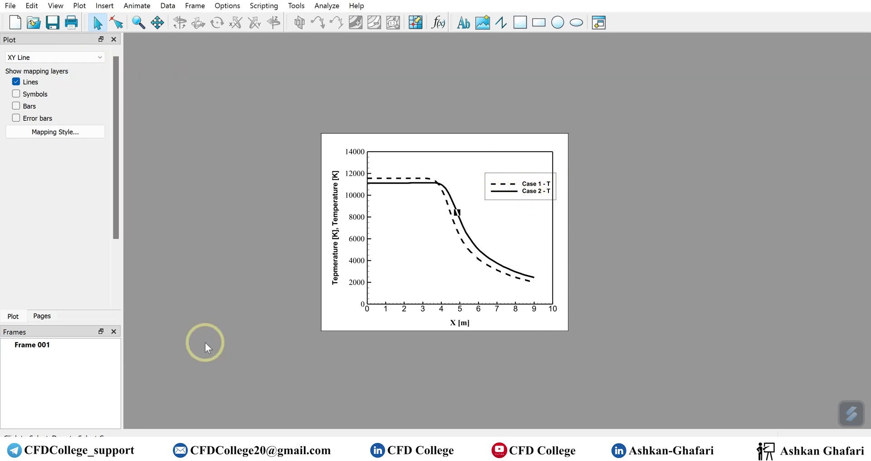
{"action": "left_click", "coordinate": [534, 194]}
{"action": "left_click_drag", "start_coordinate": [505, 175], "coordinate": [494, 161]}
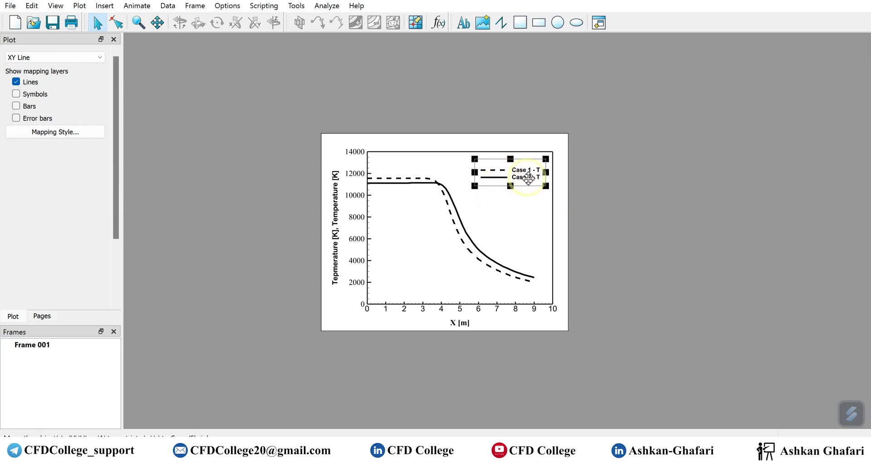
Set the legend text font to Times New Roman with a size of 3 Frame%
{"action": "double_click", "coordinate": [515, 174]}
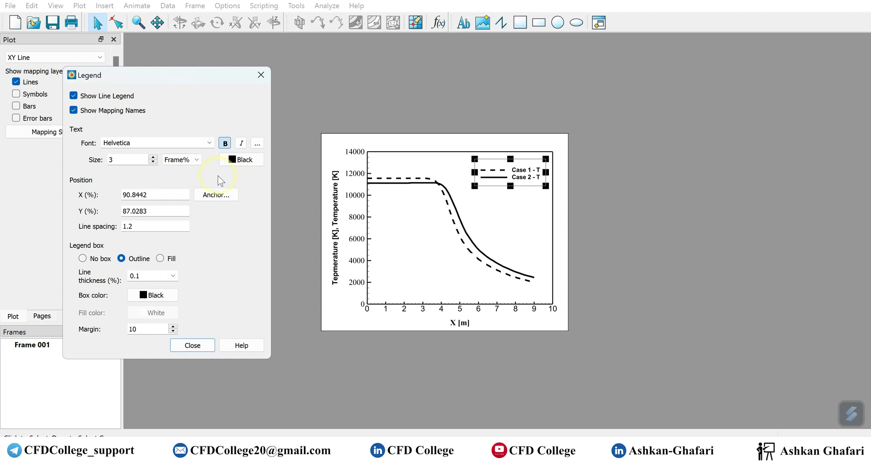
{"action": "left_click", "coordinate": [158, 144]}
{"action": "double_click", "coordinate": [158, 144]}
{"action": "type", "text": "times New Roman"}
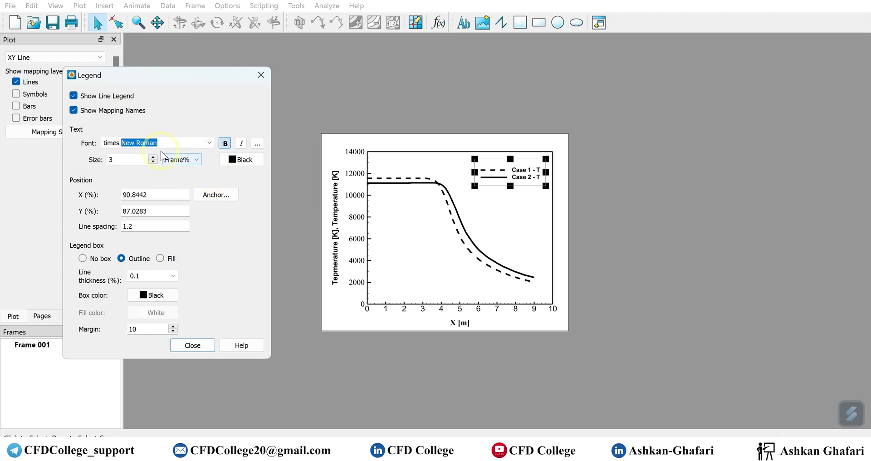
{"action": "key", "text": "Tab"}
{"action": "left_click", "coordinate": [153, 157]}
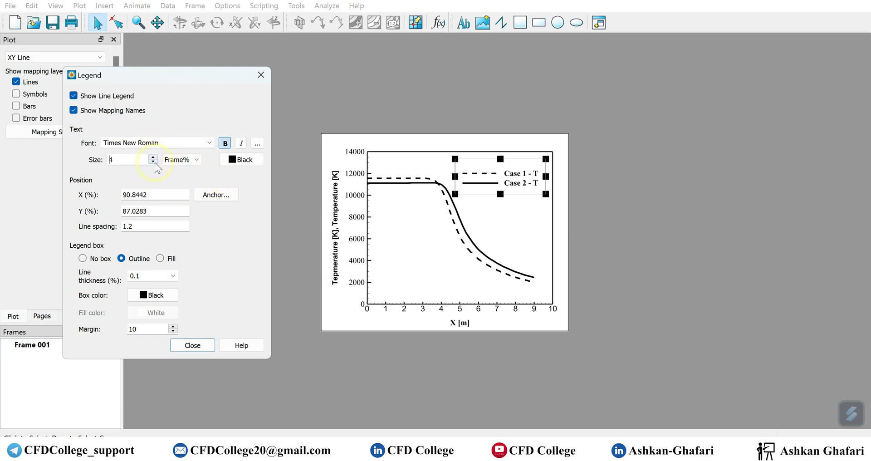
{"action": "left_click", "coordinate": [153, 162]}
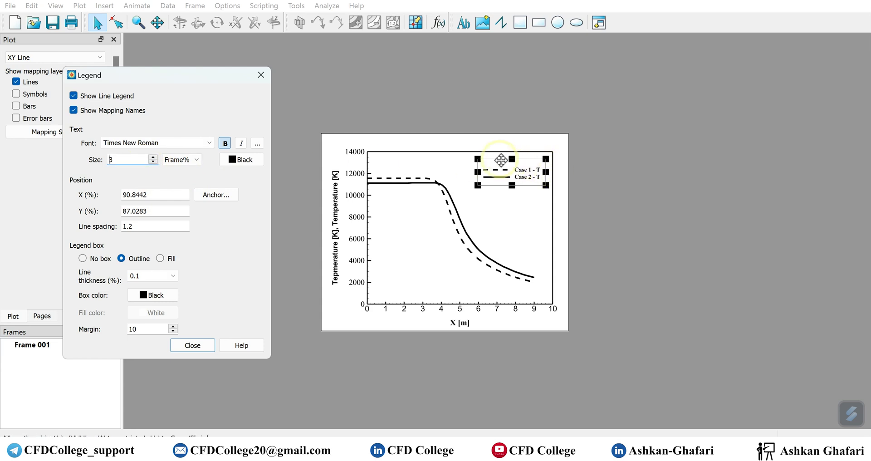
Try a filled legend box with a yellow fill color
{"action": "left_click", "coordinate": [82, 259]}
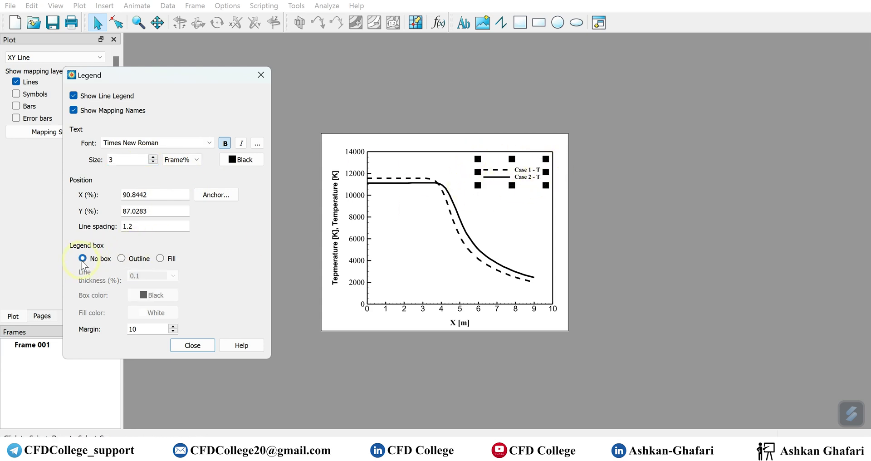
{"action": "left_click", "coordinate": [159, 258]}
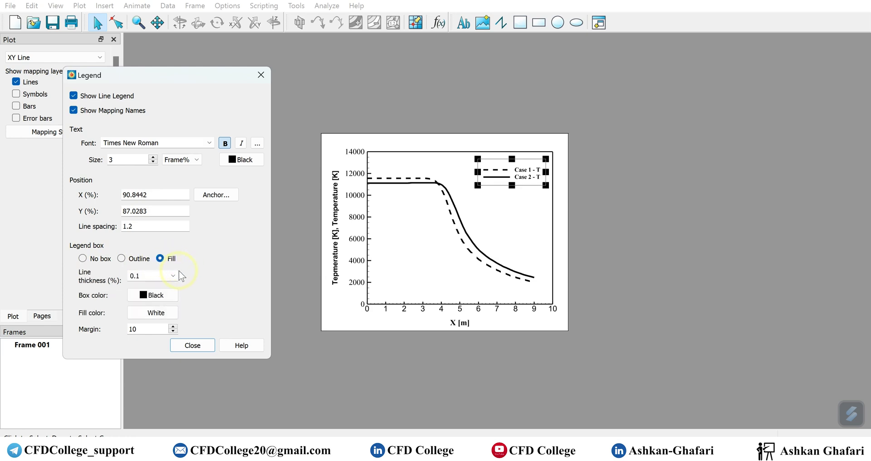
{"action": "left_click", "coordinate": [157, 312]}
{"action": "left_click", "coordinate": [173, 210]}
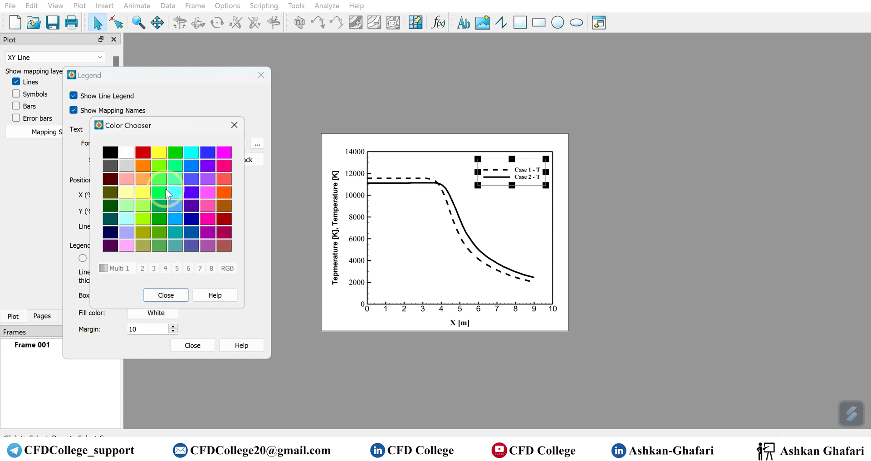
{"action": "left_click", "coordinate": [160, 149]}
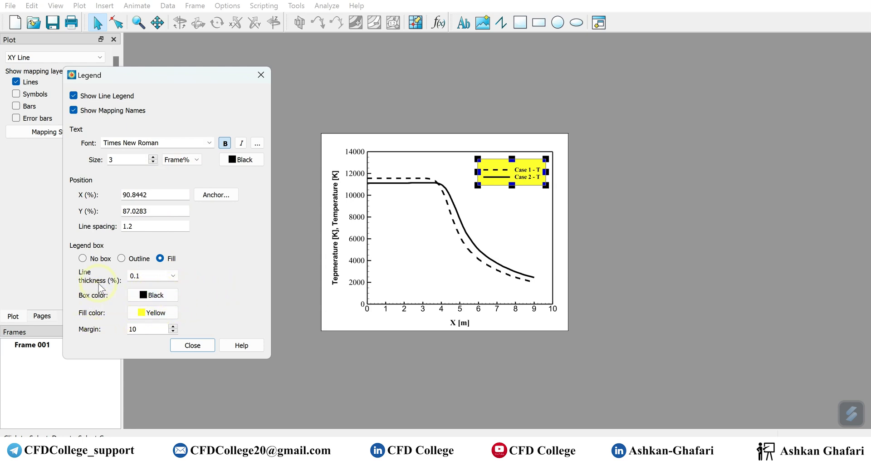
Try a red border color with a line thickness of 0.8% on the filled legend box
{"action": "left_click", "coordinate": [153, 295]}
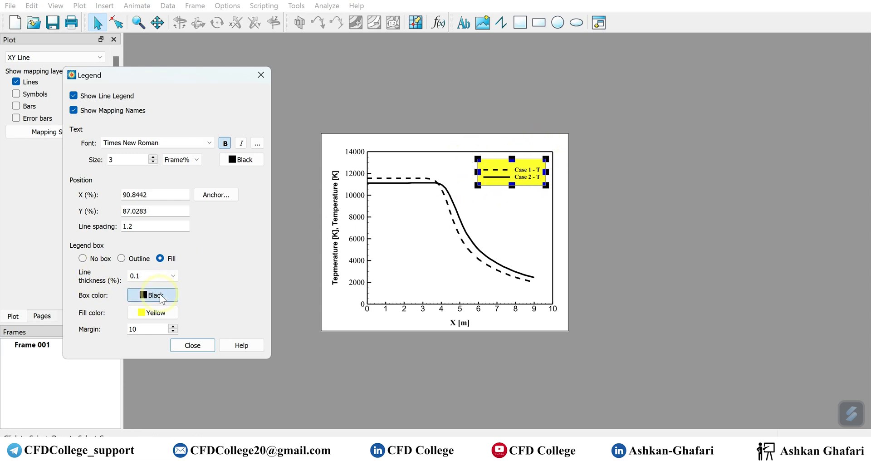
{"action": "left_click", "coordinate": [144, 154]}
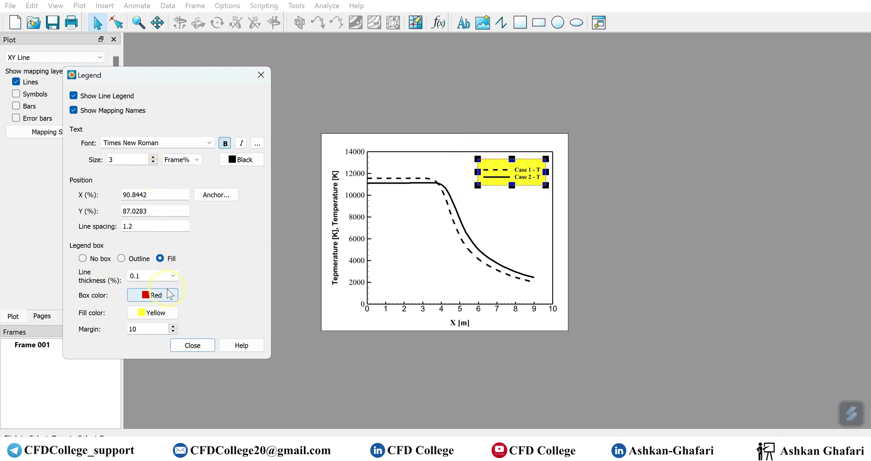
{"action": "left_click", "coordinate": [172, 275]}
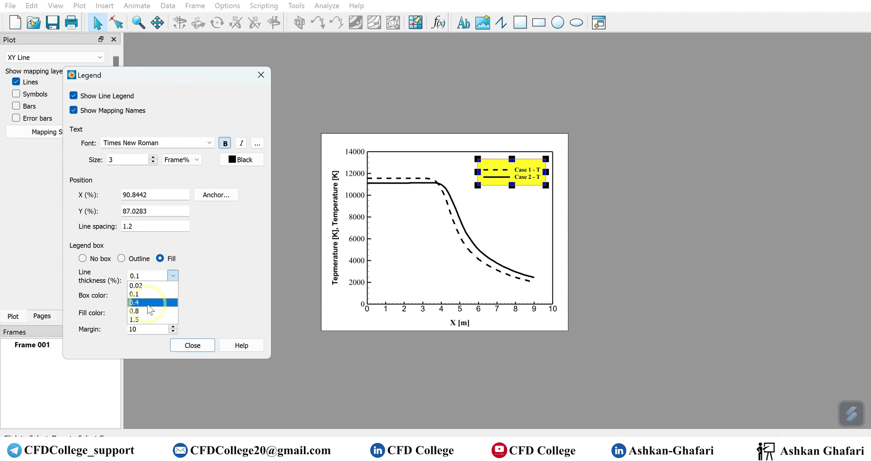
{"action": "left_click", "coordinate": [136, 301]}
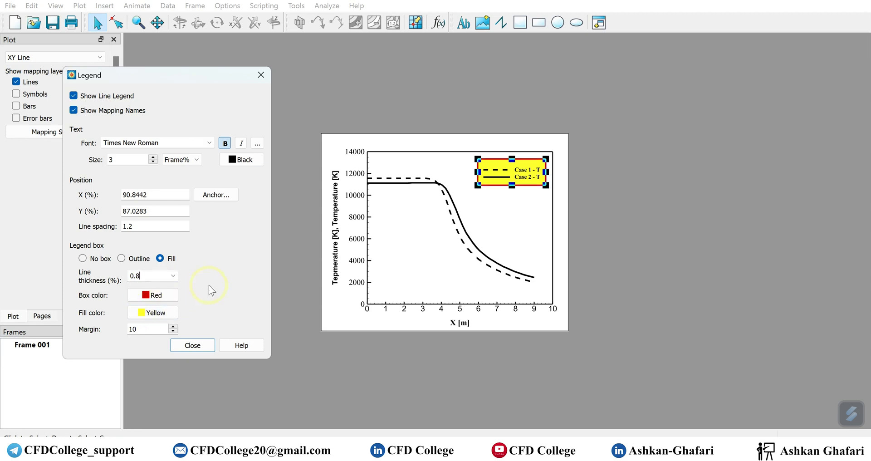
{"action": "left_click", "coordinate": [479, 228]}
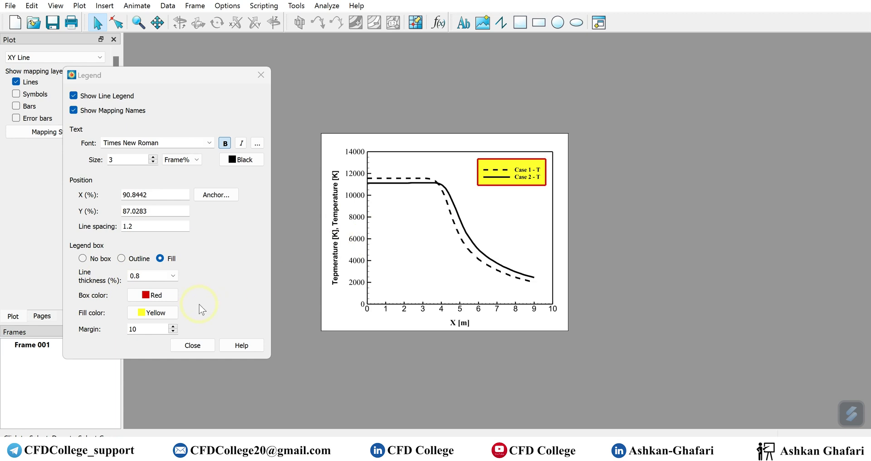
Try the outline-only style for the legend box, and set the legend to No box
{"action": "left_click", "coordinate": [122, 258]}
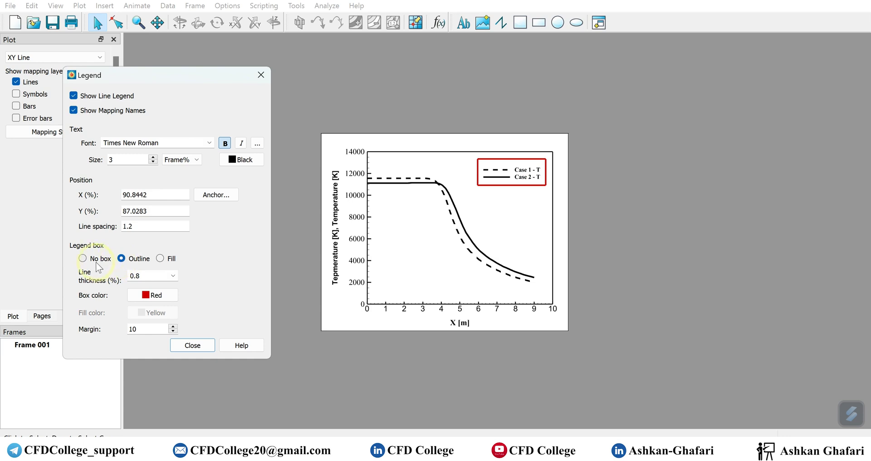
{"action": "left_click", "coordinate": [83, 259]}
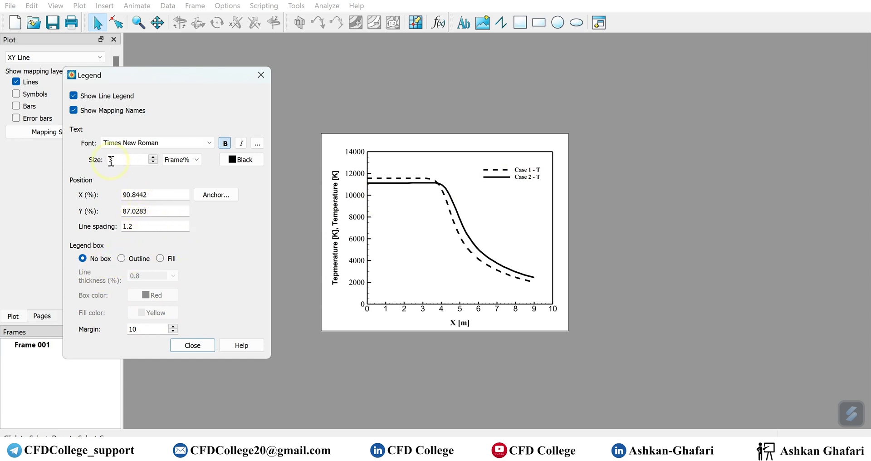
Try red as the legend text color and return the text to black
{"action": "left_click", "coordinate": [240, 165]}
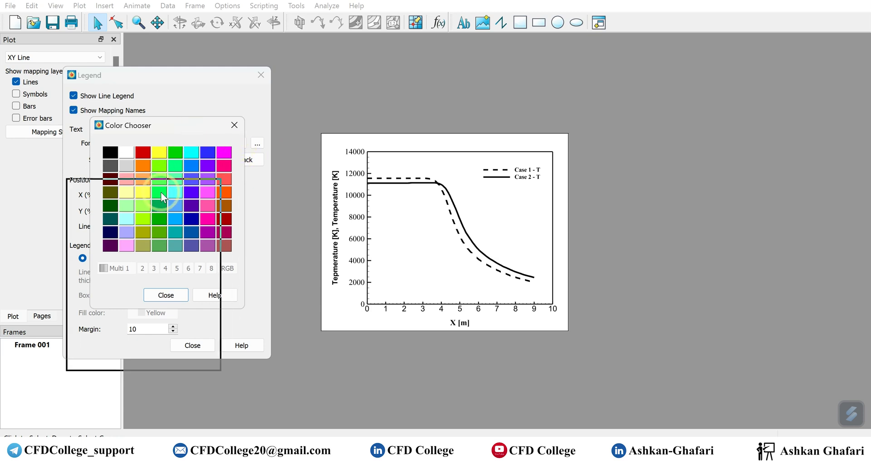
{"action": "left_click", "coordinate": [119, 216]}
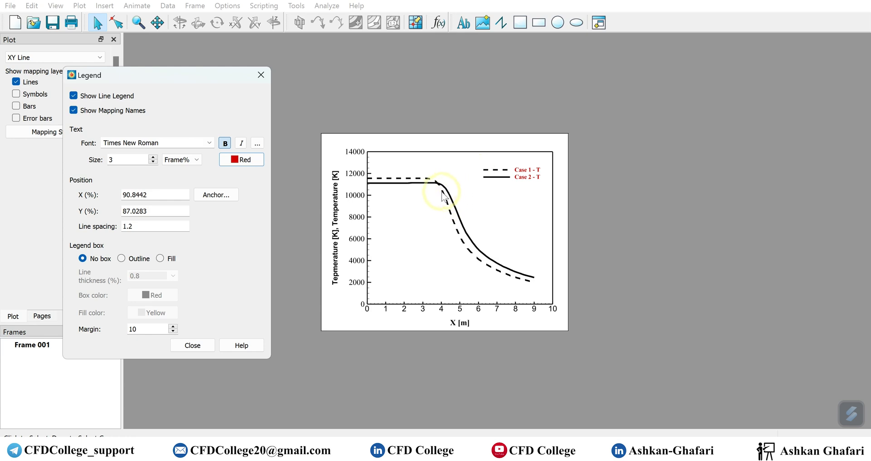
{"action": "left_click", "coordinate": [243, 160]}
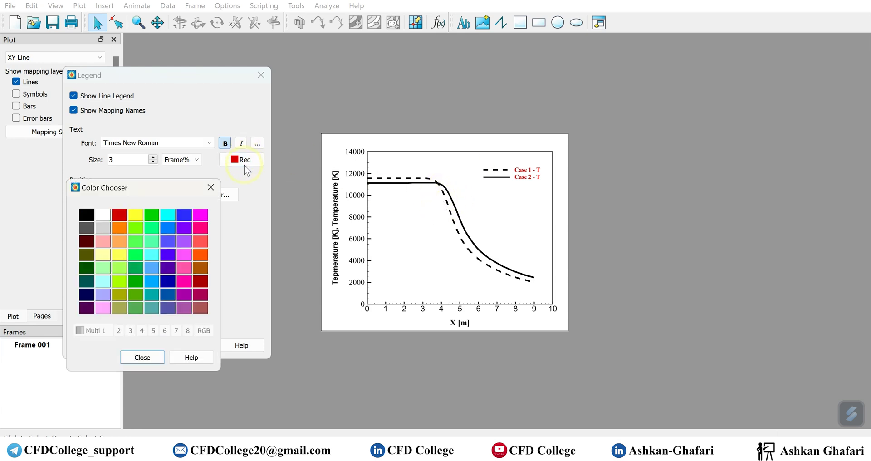
{"action": "left_click", "coordinate": [86, 214]}
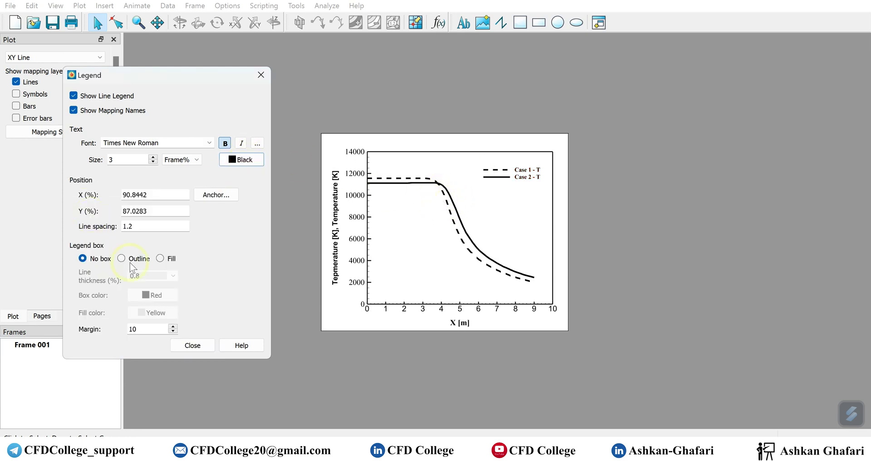
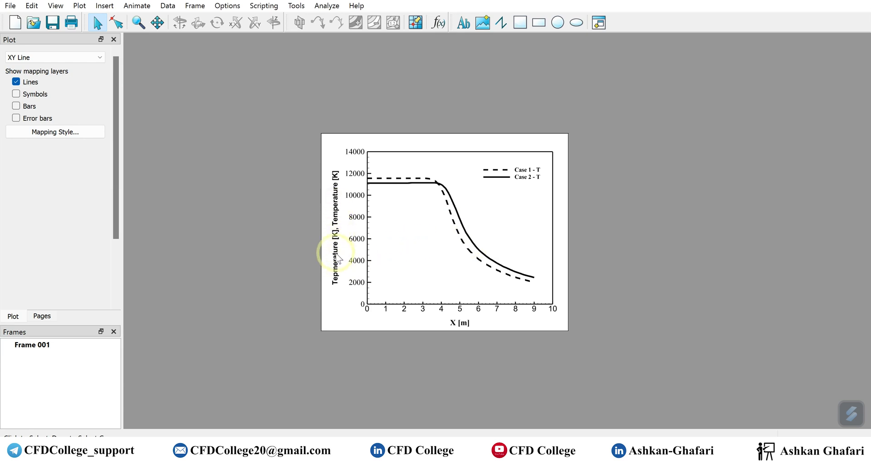
Replace the Y1-axis title with the custom text "Temperature [K]" and close the axis details
{"action": "left_click", "coordinate": [337, 251]}
{"action": "double_click", "coordinate": [337, 251]}
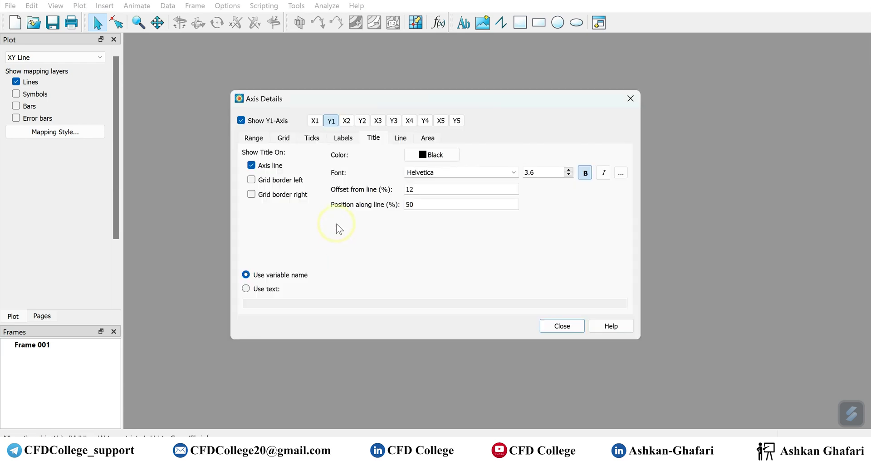
{"action": "left_click_drag", "start_coordinate": [422, 97], "coordinate": [628, 67]}
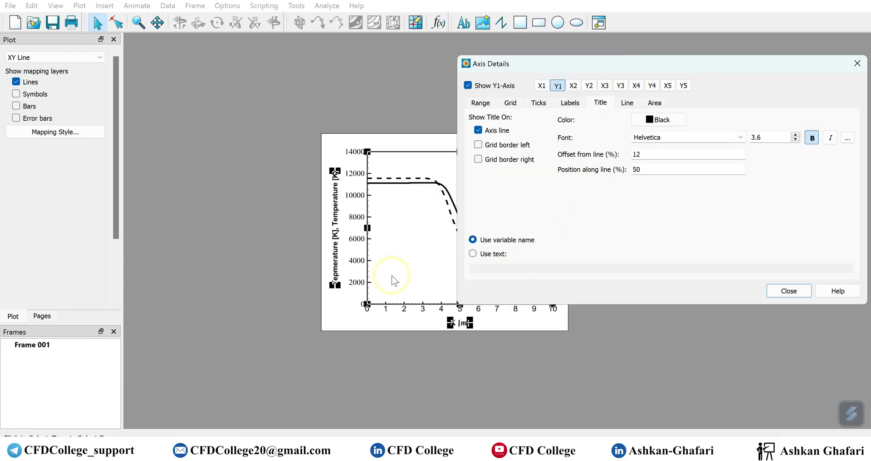
{"action": "left_click", "coordinate": [492, 260]}
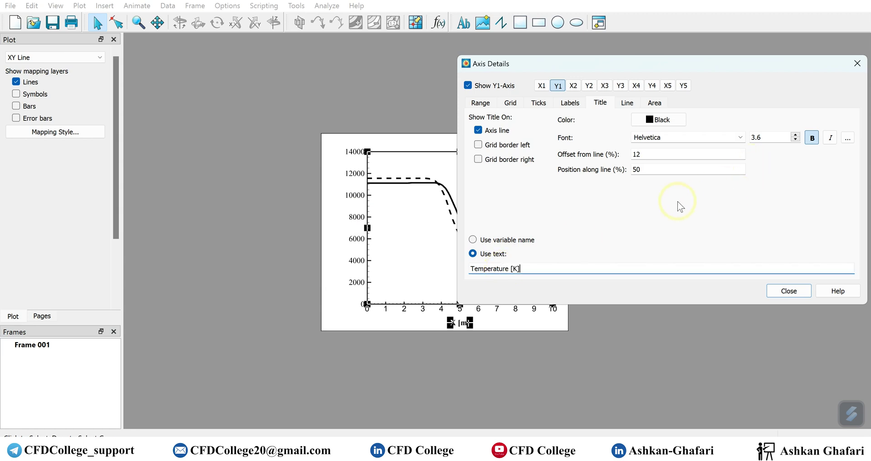
{"action": "left_click", "coordinate": [785, 291]}
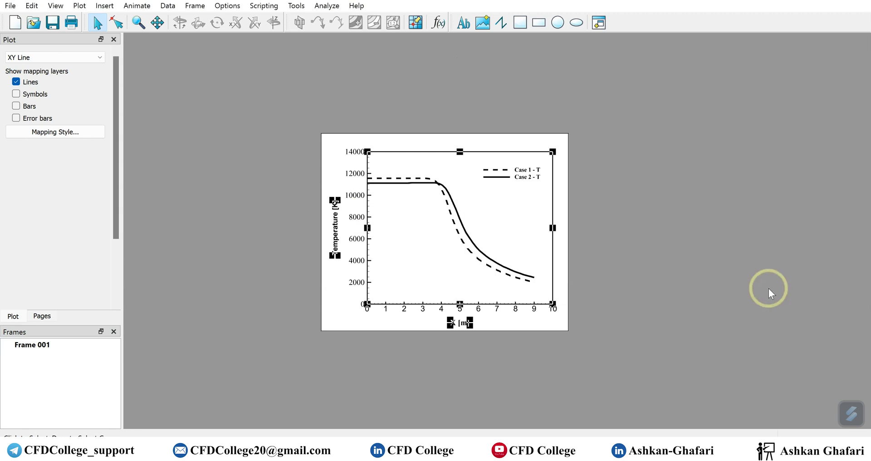
Set the Y1-axis title font to Times New Roman, size 4, and close the axis details
{"action": "left_click", "coordinate": [673, 291]}
{"action": "double_click", "coordinate": [330, 247]}
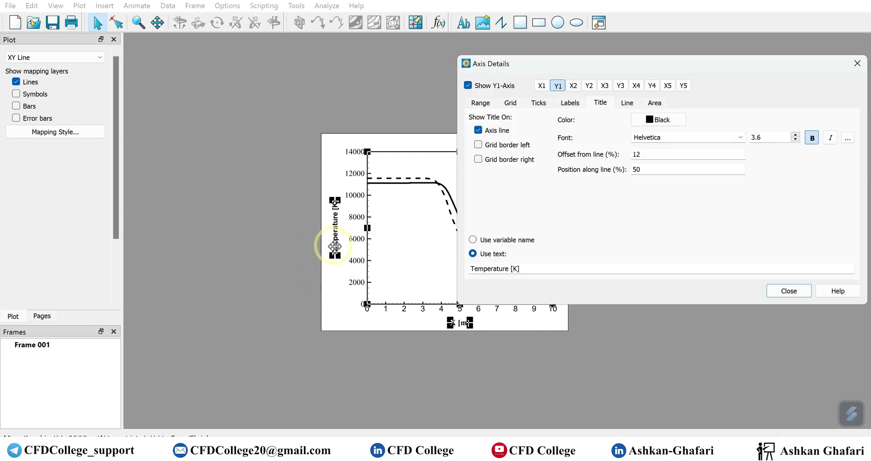
{"action": "left_click_drag", "start_coordinate": [675, 138], "coordinate": [603, 145]}
{"action": "type", "text": "Times"}
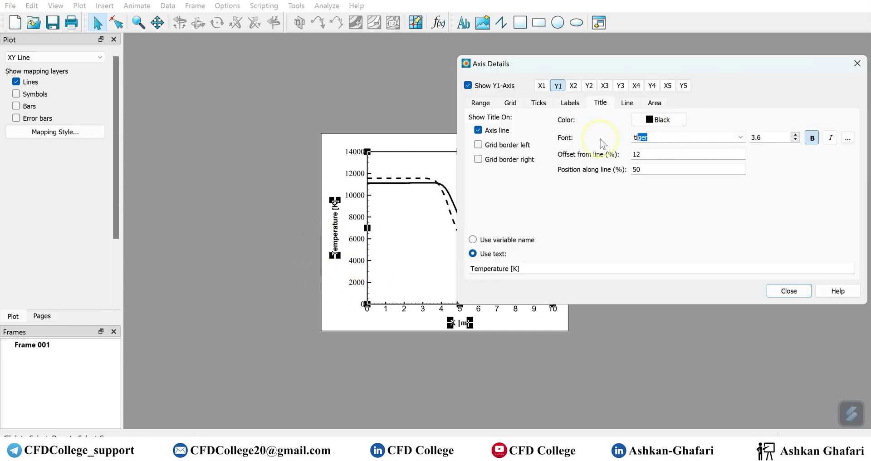
{"action": "key", "text": "Return"}
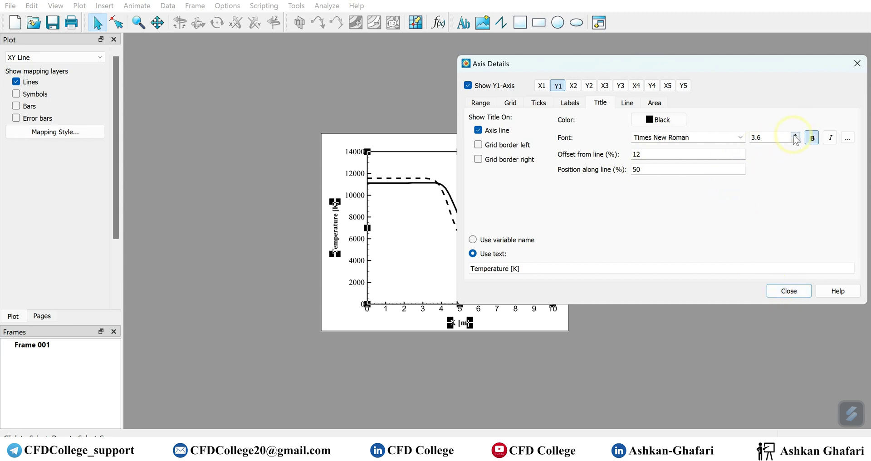
{"action": "key", "text": "BackSpace"}
{"action": "key", "text": "BackSpace"}
{"action": "type", "text": "4"}
{"action": "key", "text": "Return"}
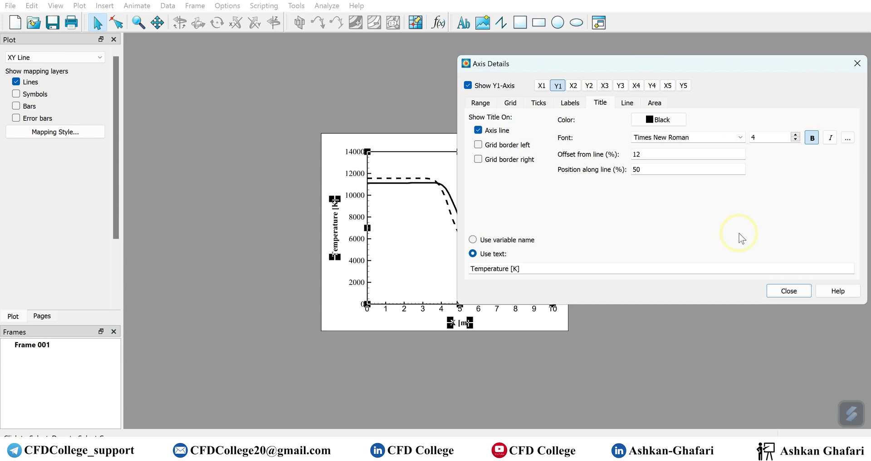
{"action": "left_click", "coordinate": [788, 291]}
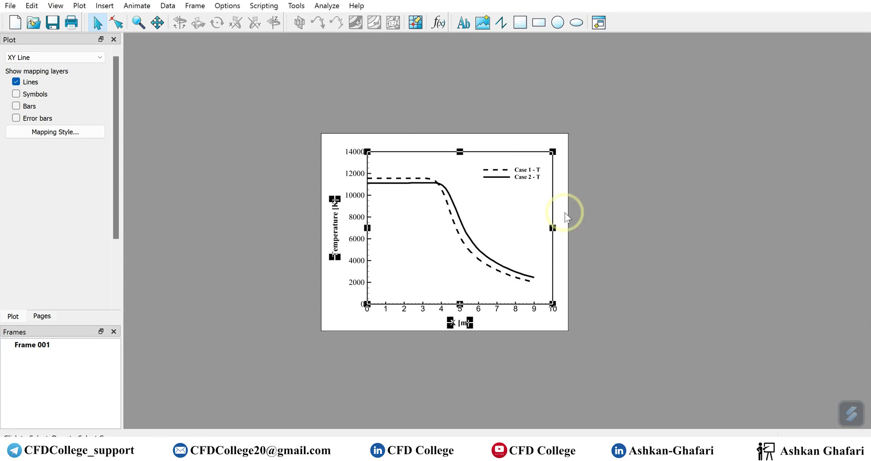
Move the plot frame toward the left side of the workspace and deselect it
{"action": "left_click", "coordinate": [570, 208]}
{"action": "left_click_drag", "start_coordinate": [570, 208], "coordinate": [434, 204]}
{"action": "left_click", "coordinate": [607, 190]}
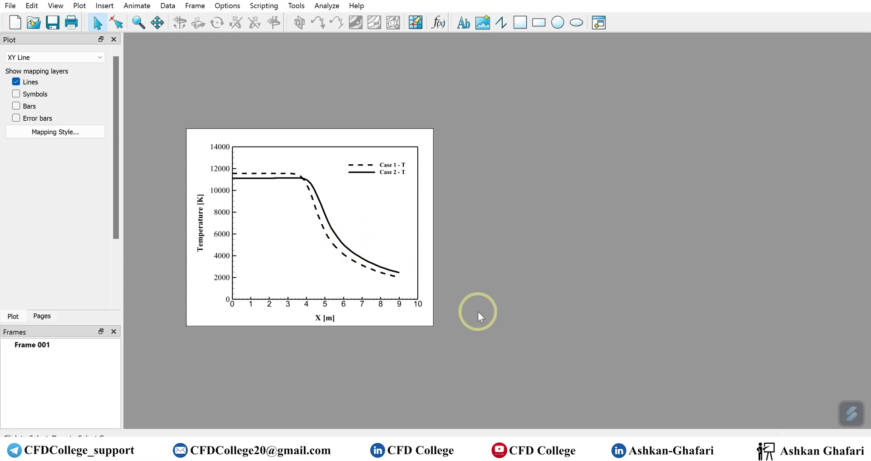
Switch to Notepad++ and copy the Variables and ZONE header lines of the Case 2 - T data
{"action": "left_click", "coordinate": [576, 452]}
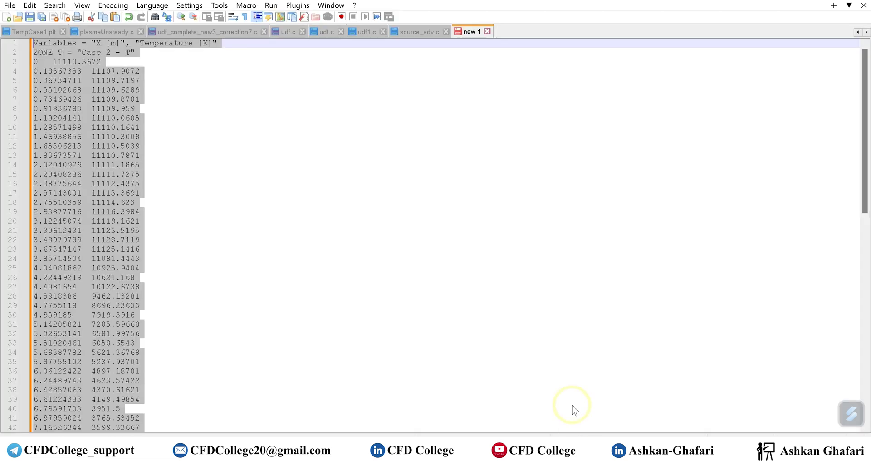
{"action": "left_click", "coordinate": [547, 352]}
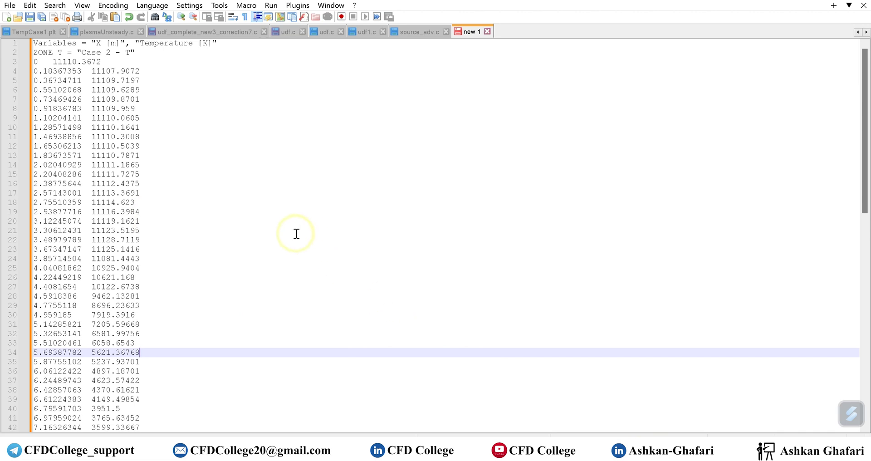
{"action": "left_click", "coordinate": [259, 222]}
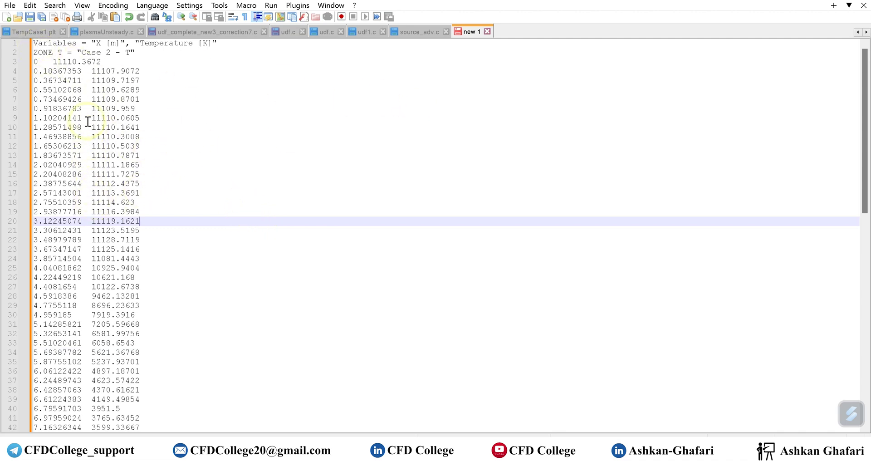
{"action": "left_click_drag", "start_coordinate": [134, 54], "coordinate": [18, 32]}
{"action": "key", "text": "ctrl+c"}
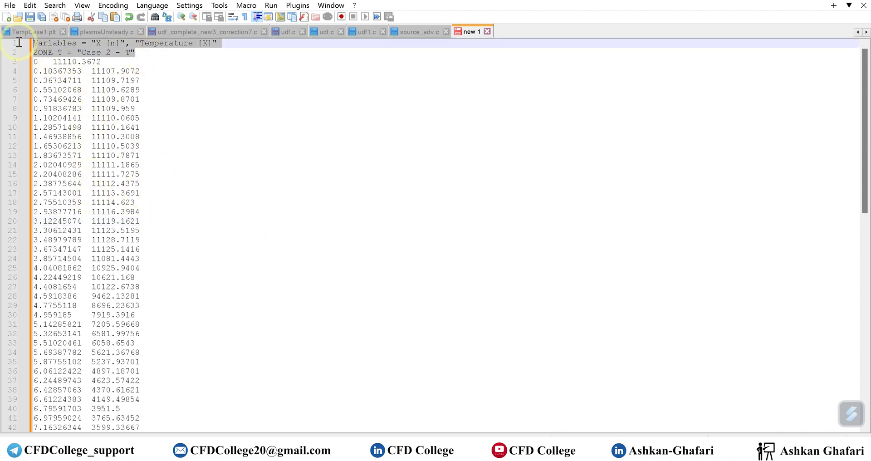
Insert blank lines above the Case 2 header, paste the copied header lines there, and rename the pasted zone "Case 1 - T"
{"action": "left_click", "coordinate": [33, 41]}
{"action": "key", "text": "Return"}
{"action": "key", "text": "Return"}
{"action": "key", "text": "Return"}
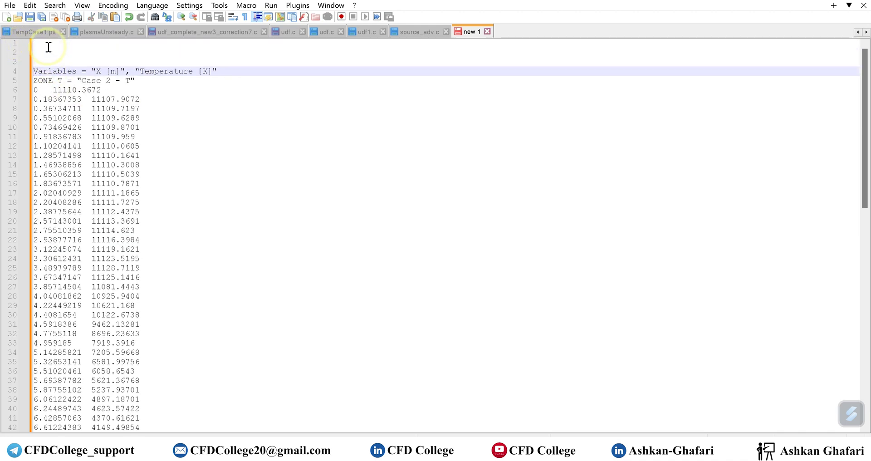
{"action": "left_click", "coordinate": [49, 47]}
{"action": "key", "text": "ctrl+v"}
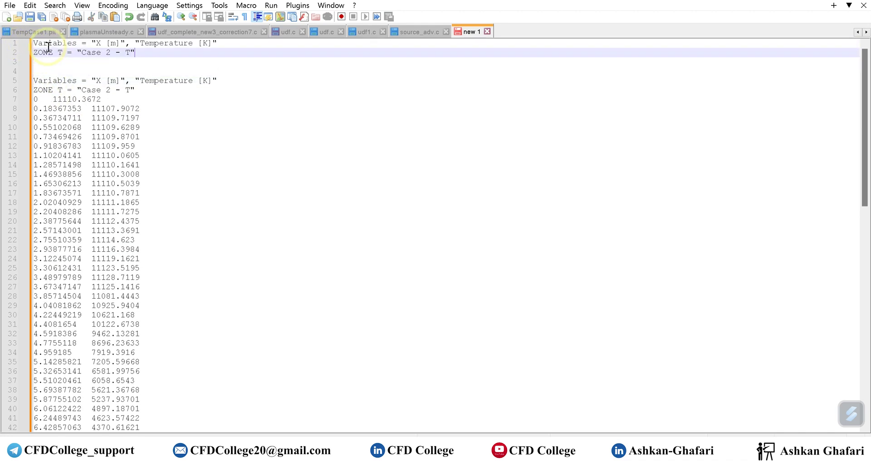
{"action": "double_click", "coordinate": [108, 52]}
{"action": "type", "text": "1"}
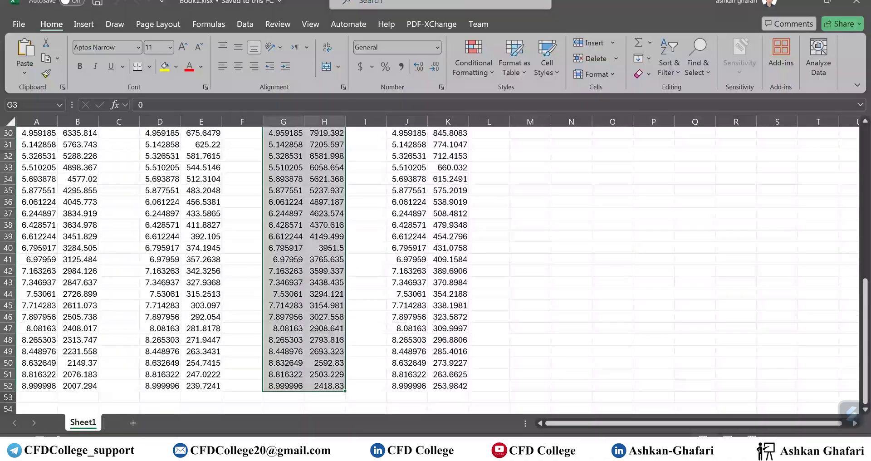
Copy the case 1 temperature data in columns A and B from Excel and paste it below the Case 1 - T header in Notepad++
{"action": "scroll", "coordinate": [272, 195], "scroll_direction": "up", "scroll_amount": 15}
{"action": "left_click_drag", "start_coordinate": [44, 157], "coordinate": [86, 397]}
{"action": "key", "text": "ctrl+c"}
{"action": "left_click", "coordinate": [802, 2]}
{"action": "left_click", "coordinate": [77, 64]}
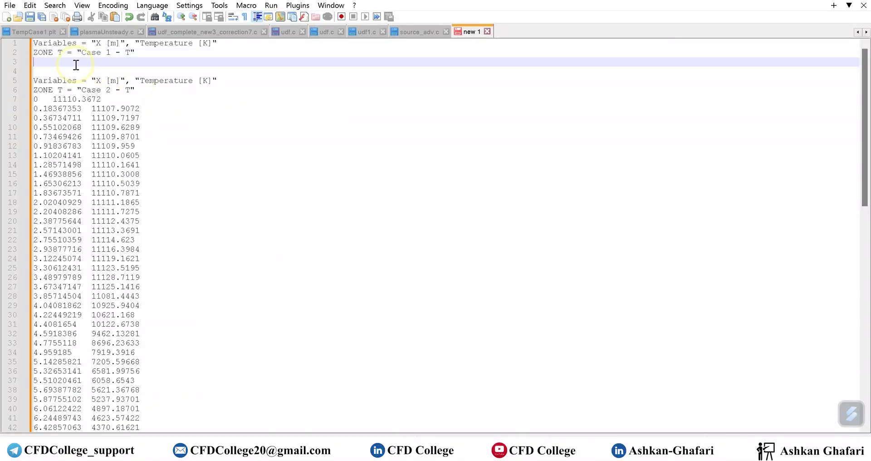
{"action": "key", "text": "ctrl+v"}
{"action": "scroll", "coordinate": [190, 190], "scroll_direction": "down", "scroll_amount": 6}
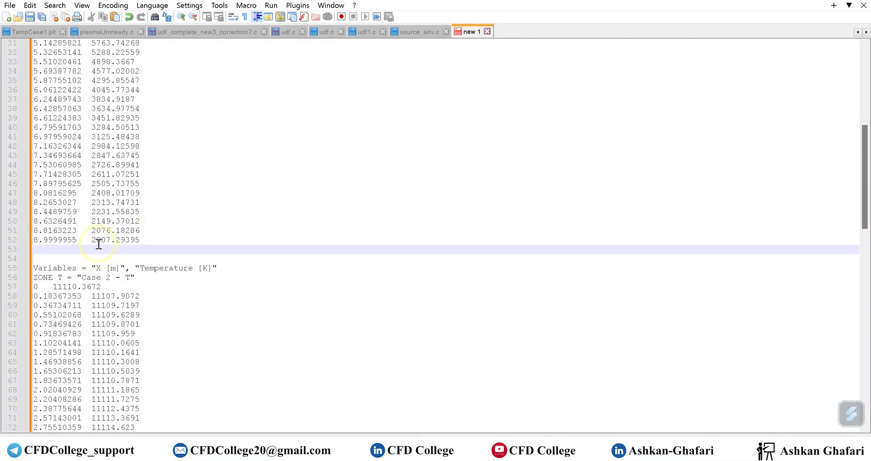
{"action": "scroll", "coordinate": [104, 264], "scroll_direction": "up", "scroll_amount": 3}
{"action": "scroll", "coordinate": [99, 281], "scroll_direction": "down", "scroll_amount": 7}
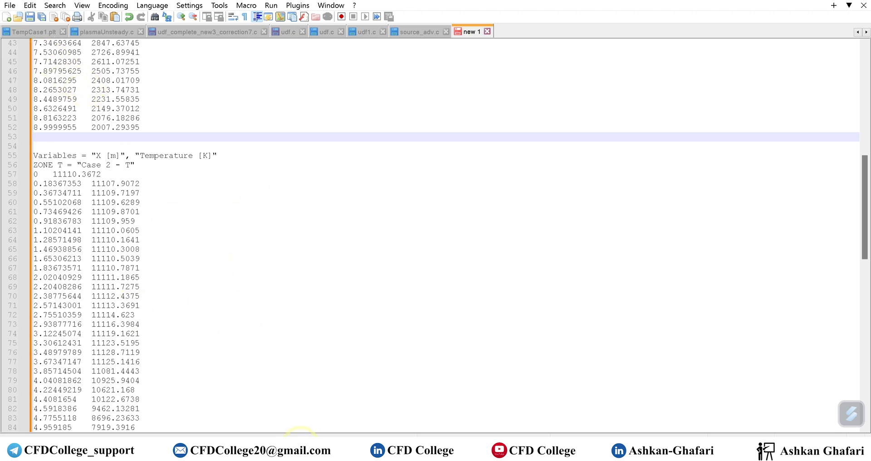
Copy the Chart folder's path from File Explorer and start saving the Notepad++ document into that folder
{"action": "mouse_move", "coordinate": [338, 429]}
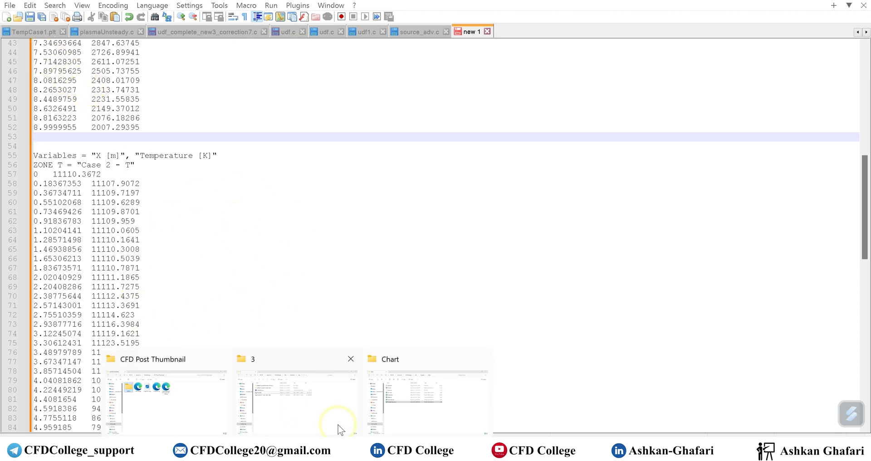
{"action": "left_click", "coordinate": [412, 404]}
{"action": "left_click", "coordinate": [504, 25]}
{"action": "key", "text": "alt+Tab"}
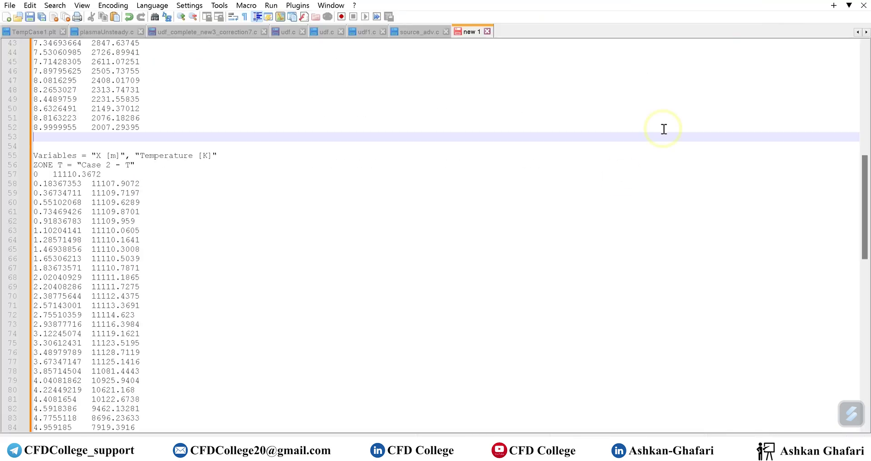
{"action": "left_click", "coordinate": [30, 16]}
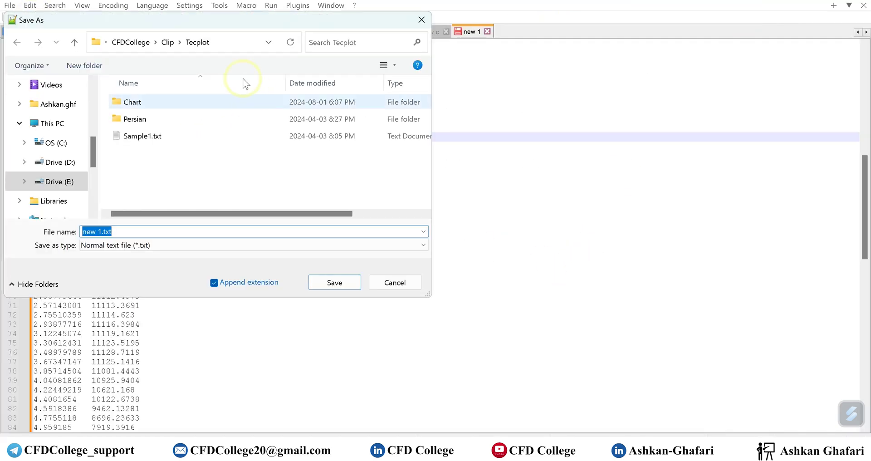
{"action": "left_click", "coordinate": [240, 45]}
{"action": "key", "text": "ctrl+v"}
{"action": "key", "text": "Return"}
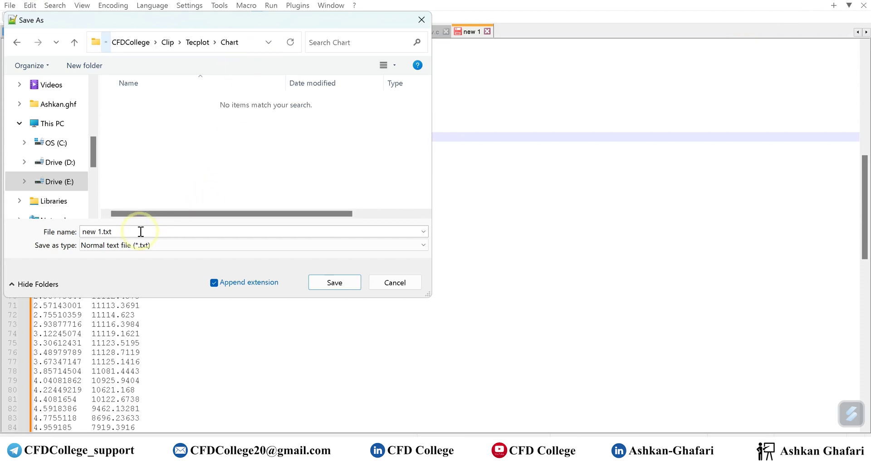
Look through the available save file types for a Tecplot .plt format
{"action": "left_click", "coordinate": [135, 247]}
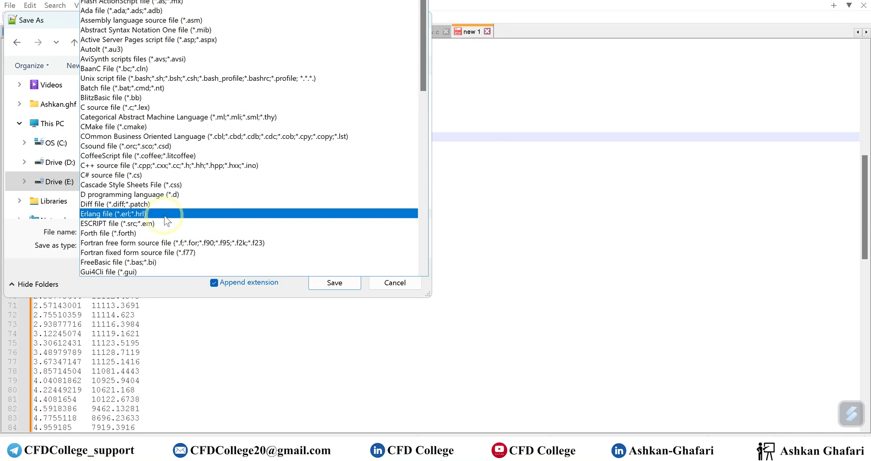
{"action": "scroll", "coordinate": [166, 220], "scroll_direction": "down", "scroll_amount": 5}
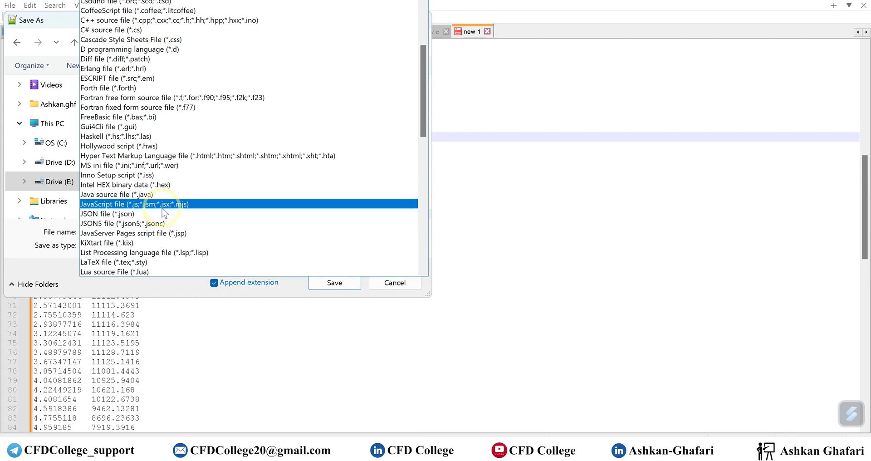
{"action": "scroll", "coordinate": [162, 213], "scroll_direction": "down", "scroll_amount": 5}
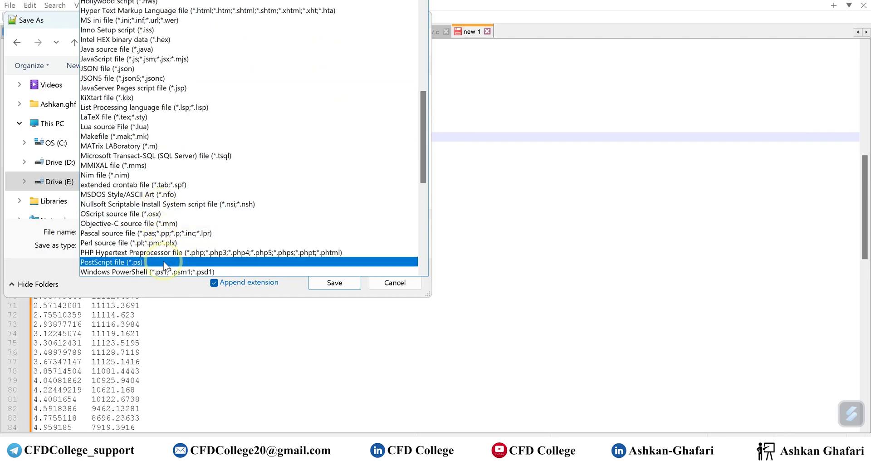
{"action": "scroll", "coordinate": [164, 265], "scroll_direction": "down", "scroll_amount": 3}
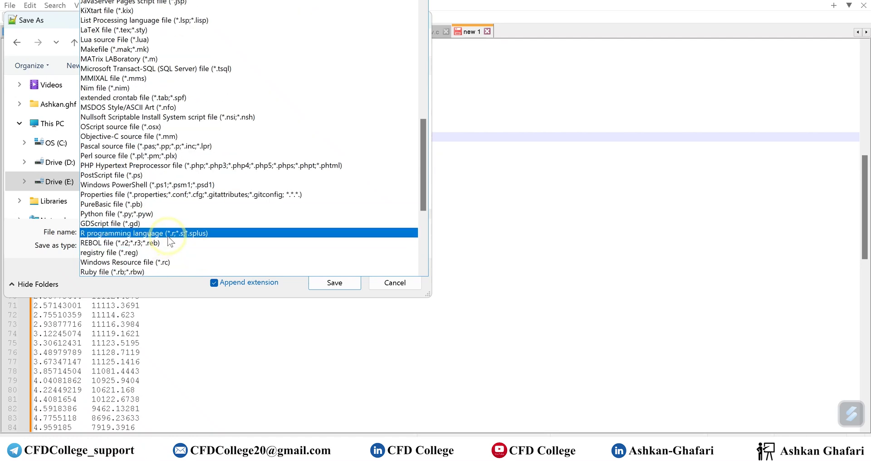
{"action": "scroll", "coordinate": [178, 222], "scroll_direction": "down", "scroll_amount": 3}
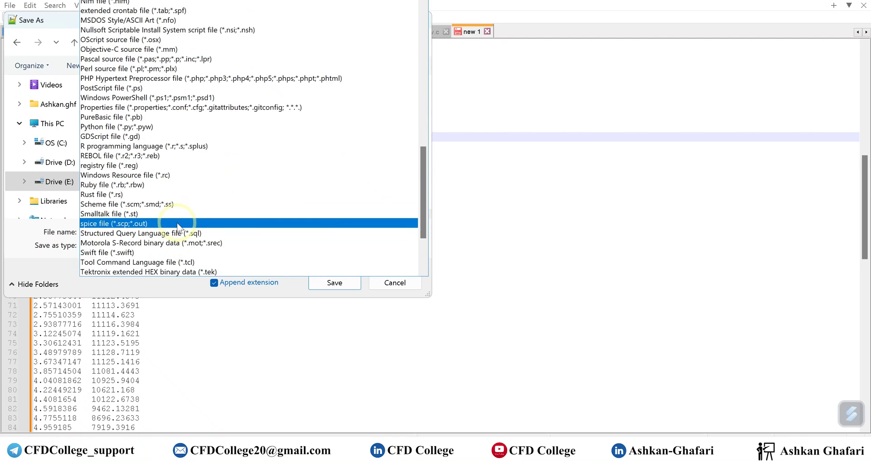
{"action": "scroll", "coordinate": [178, 226], "scroll_direction": "down", "scroll_amount": 3}
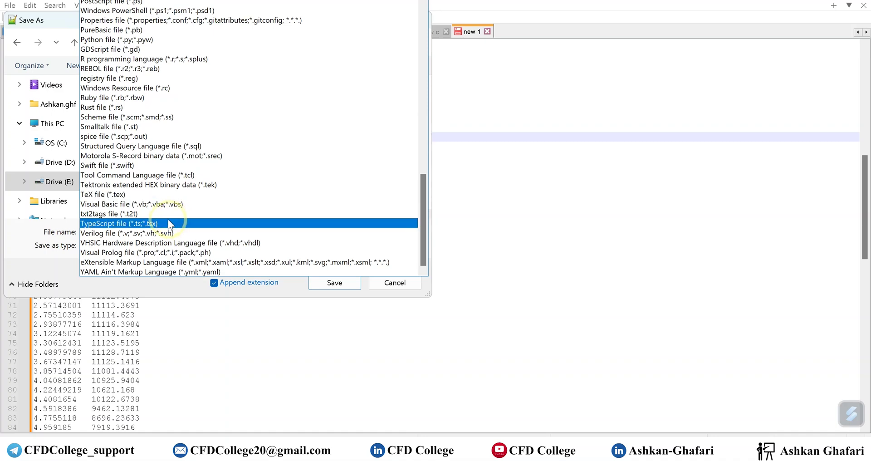
{"action": "scroll", "coordinate": [169, 222], "scroll_direction": "up", "scroll_amount": 5}
{"action": "scroll", "coordinate": [169, 224], "scroll_direction": "up", "scroll_amount": 14}
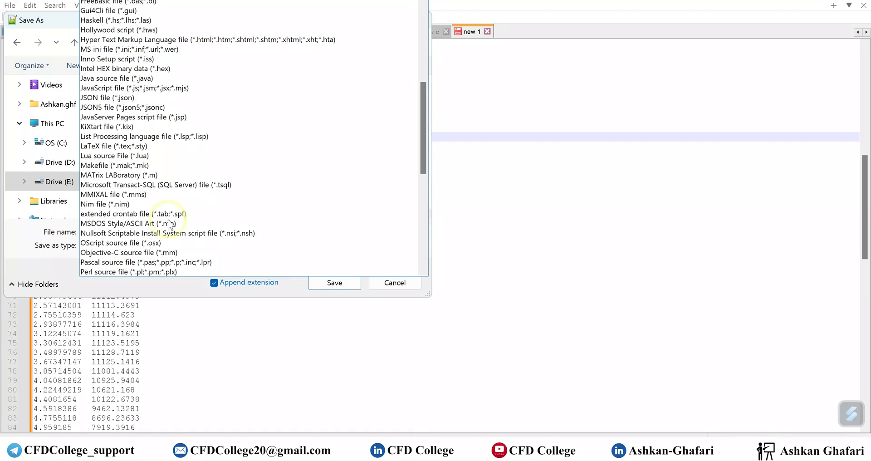
{"action": "left_click", "coordinate": [54, 266]}
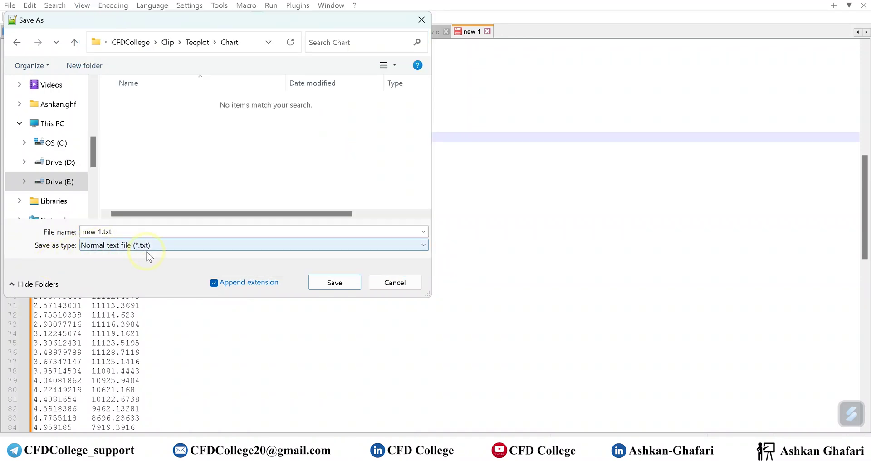
Save the data file as "Multiple Charts 2.txt" and minimize Notepad++
{"action": "left_click_drag", "start_coordinate": [102, 232], "coordinate": [82, 232]}
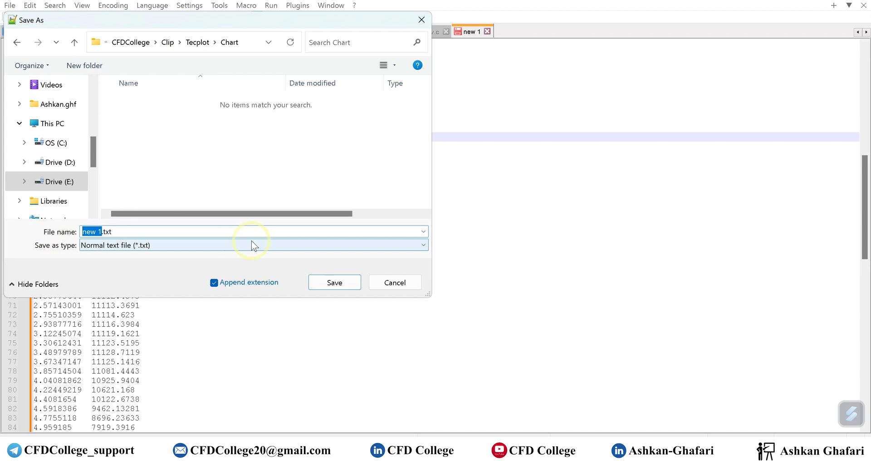
{"action": "type", "text": "Multiple Charts "}
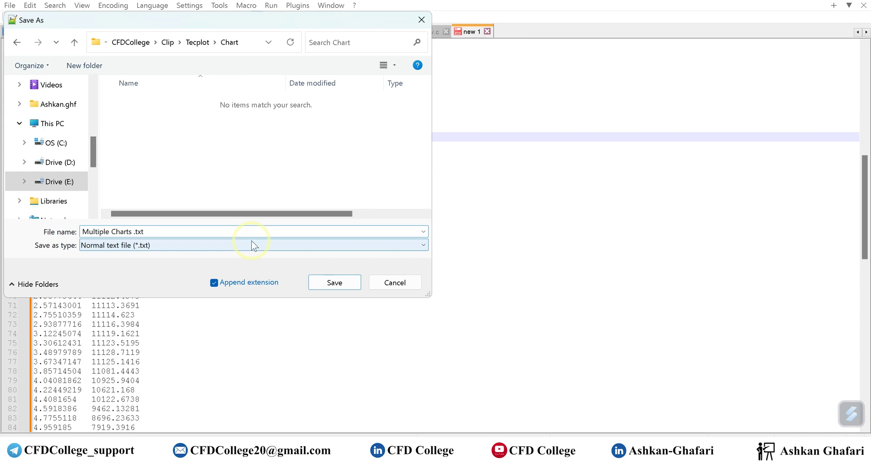
{"action": "type", "text": "2"}
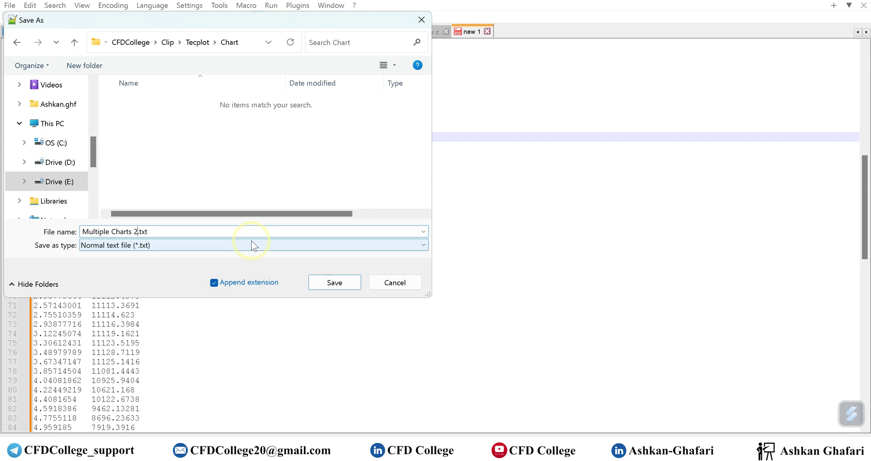
{"action": "left_click", "coordinate": [344, 284]}
{"action": "left_click", "coordinate": [806, 1]}
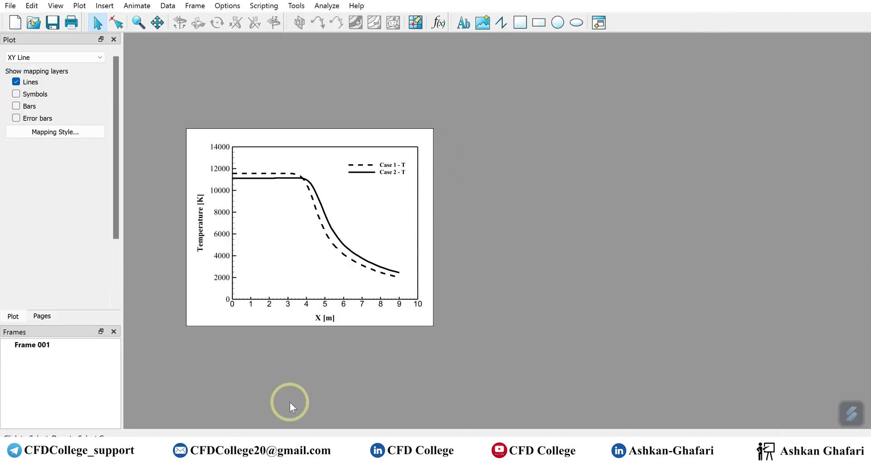
Switch to the Chart folder in File Explorer and rename "Multiple Charts 2.txt" to "Multiple Charts 2.plt", accepting the extension change
{"action": "mouse_move", "coordinate": [297, 452]}
{"action": "left_click", "coordinate": [395, 410]}
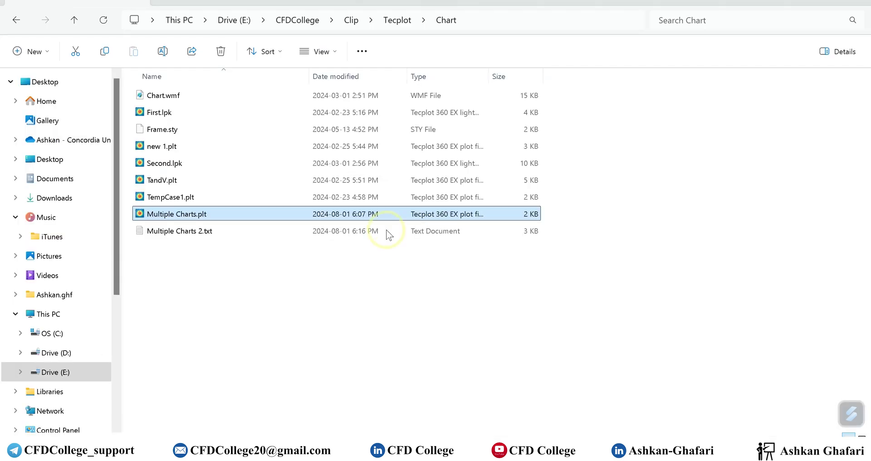
{"action": "left_click", "coordinate": [317, 291]}
{"action": "left_click", "coordinate": [188, 233]}
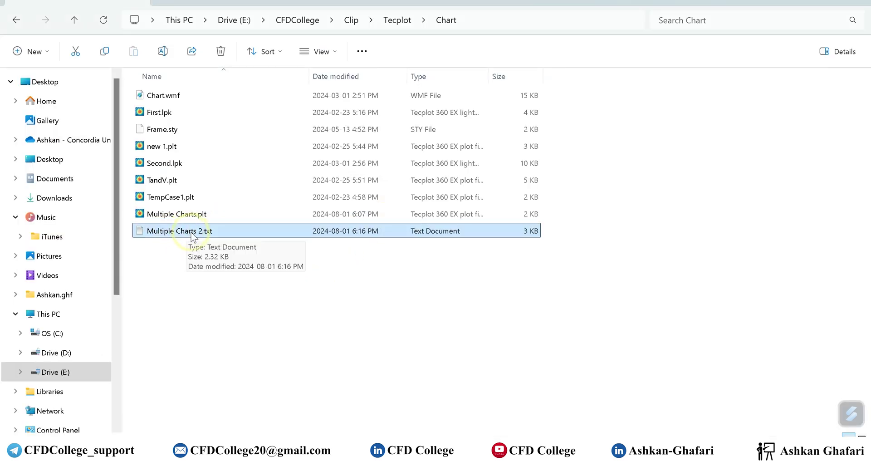
{"action": "left_click", "coordinate": [208, 233]}
{"action": "left_click", "coordinate": [208, 232]}
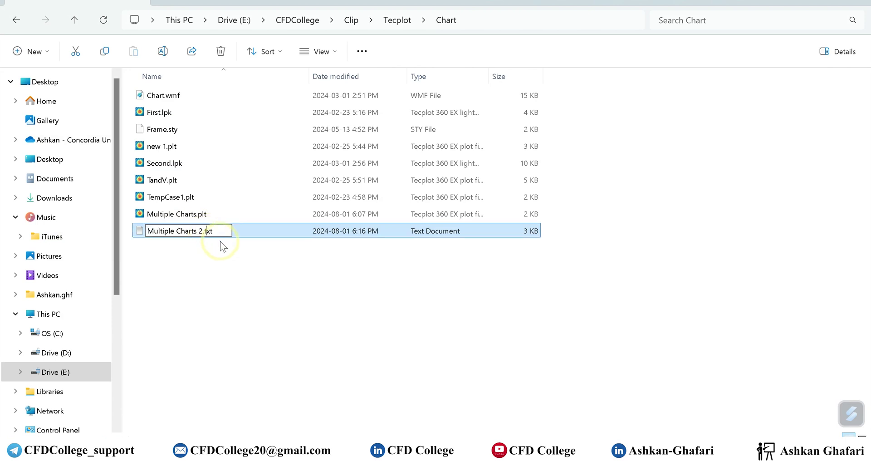
{"action": "key", "text": "BackSpace"}
{"action": "key", "text": "BackSpace"}
{"action": "key", "text": "BackSpace"}
{"action": "type", "text": "plt"}
{"action": "key", "text": "Return"}
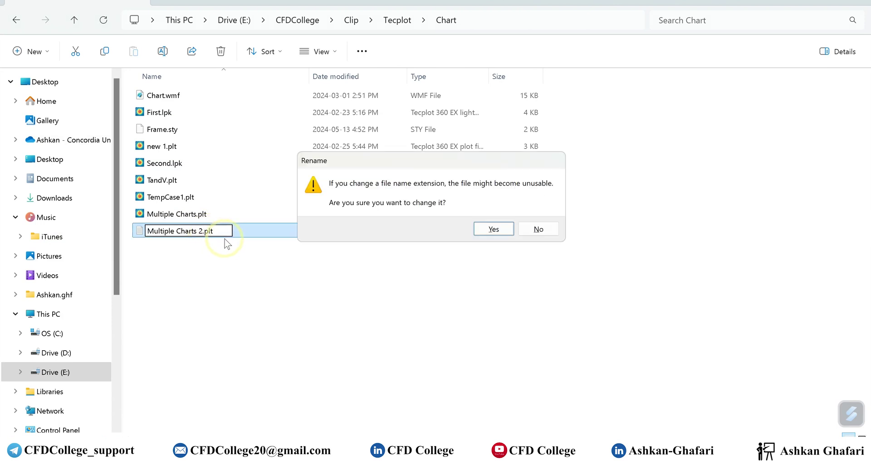
{"action": "key", "text": "Return"}
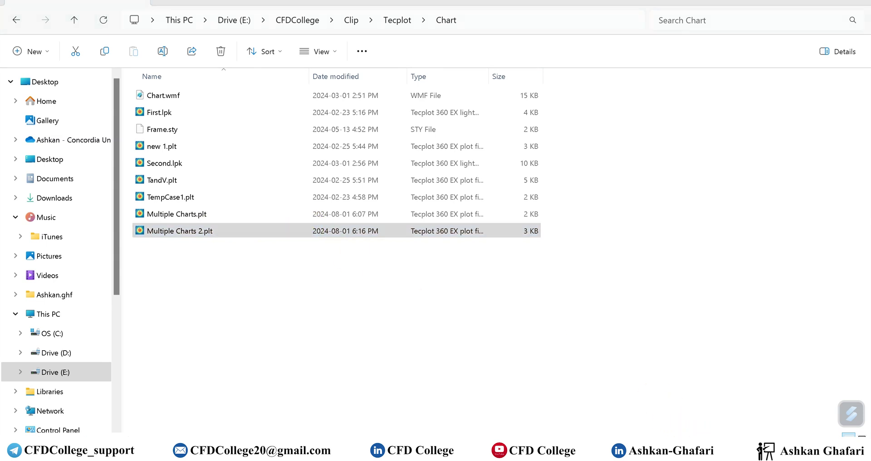
Load "Multiple Charts 2.plt" from File Explorer into the empty Tecplot window and maximize that window
{"action": "mouse_move", "coordinate": [638, 454]}
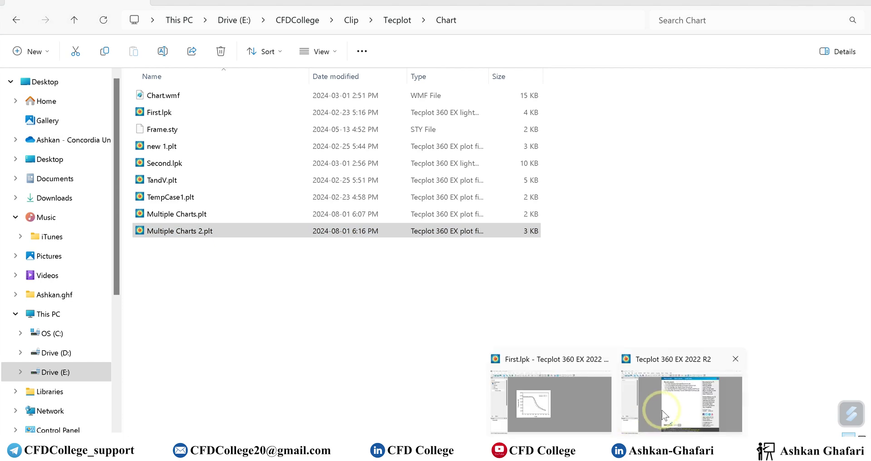
{"action": "left_click", "coordinate": [661, 415]}
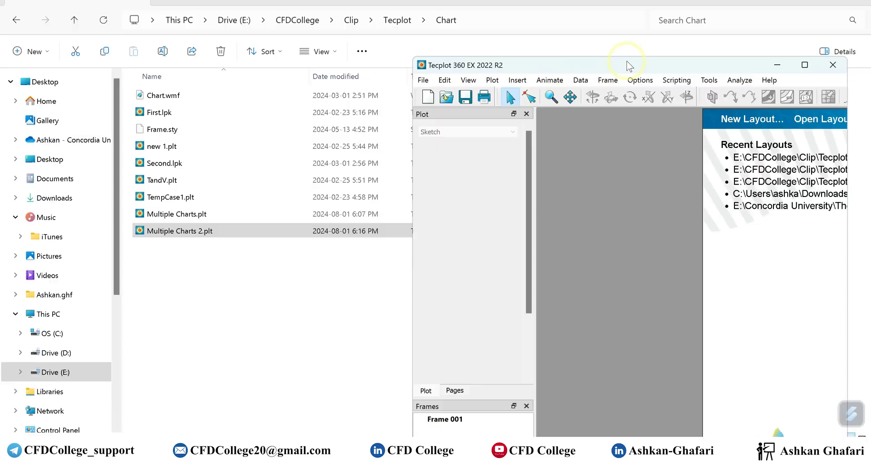
{"action": "left_click_drag", "start_coordinate": [195, 231], "coordinate": [671, 164]}
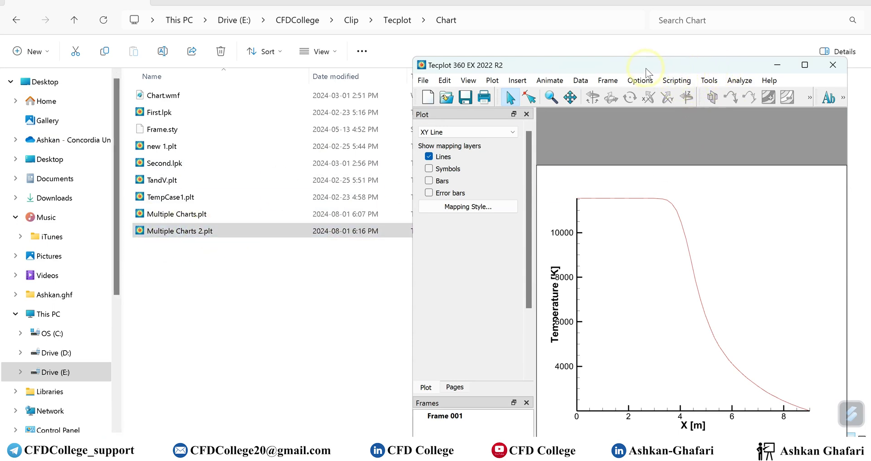
{"action": "left_click_drag", "start_coordinate": [642, 65], "coordinate": [501, 3]}
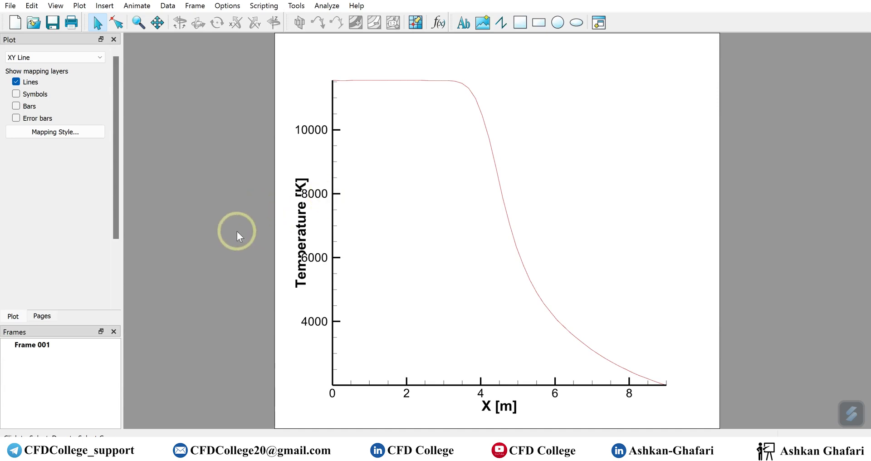
Show the Case 2 - T line map in the mapping style settings and close them
{"action": "left_click", "coordinate": [75, 134]}
{"action": "left_click_drag", "start_coordinate": [398, 188], "coordinate": [172, 90]}
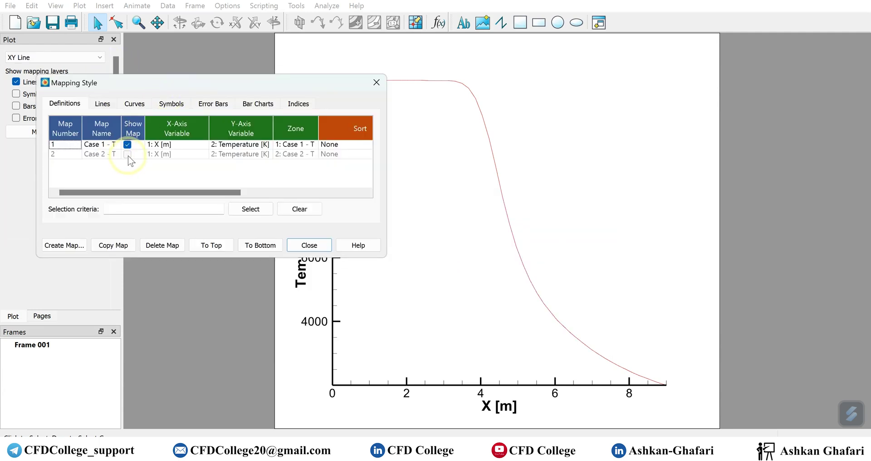
{"action": "left_click", "coordinate": [128, 156]}
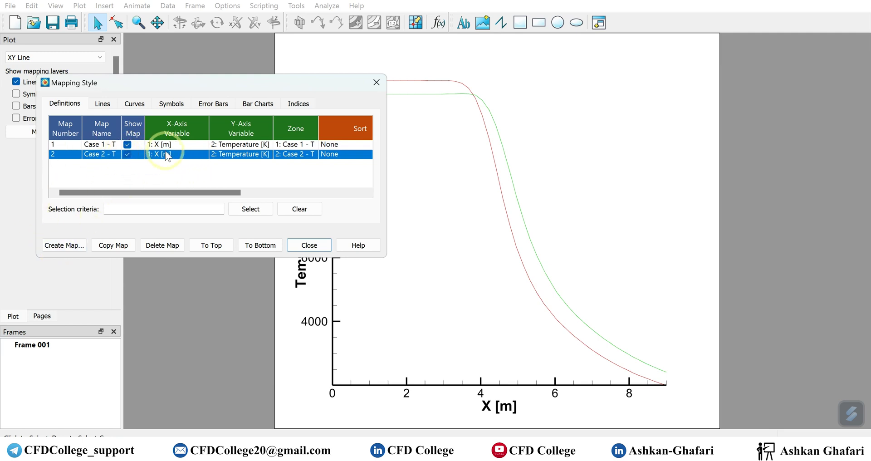
{"action": "left_click", "coordinate": [310, 245]}
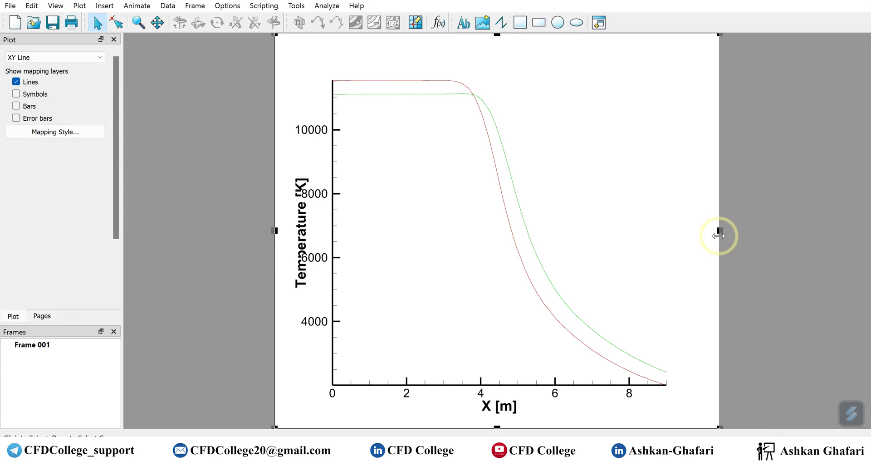
Edit the active frame and set both its width and height to 5
{"action": "double_click", "coordinate": [719, 234]}
{"action": "key", "text": "Tab"}
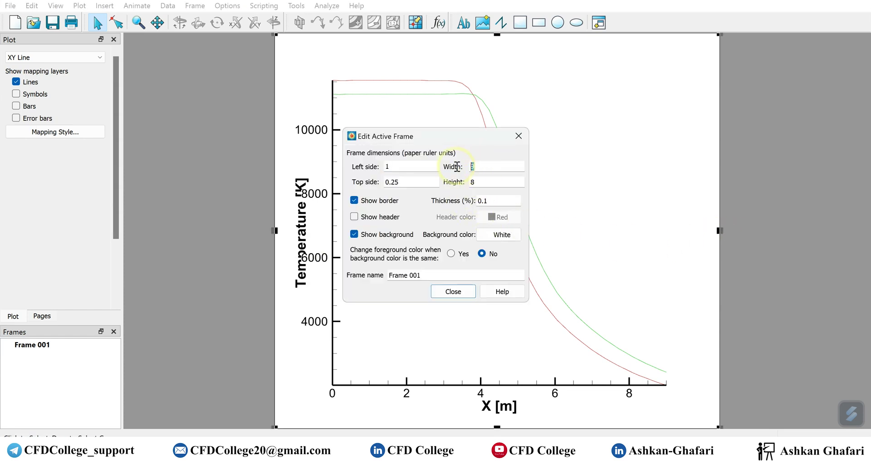
{"action": "type", "text": "6"}
{"action": "key", "text": "BackSpace"}
{"action": "type", "text": "5"}
{"action": "double_click", "coordinate": [492, 182]}
{"action": "type", "text": "5"}
{"action": "left_click", "coordinate": [484, 167]}
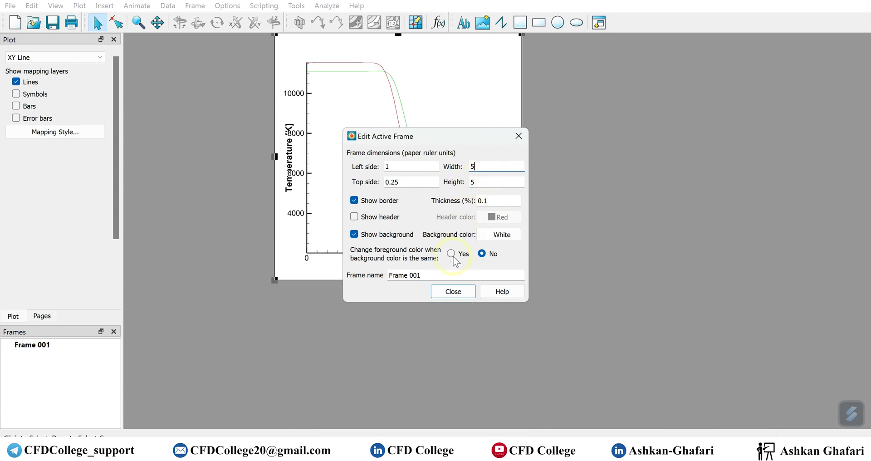
Set the frame's width and height to 4, close the frame settings, and move the frame toward the middle of the workspace
{"action": "double_click", "coordinate": [497, 165]}
{"action": "type", "text": "4"}
{"action": "left_click", "coordinate": [486, 181]}
{"action": "double_click", "coordinate": [488, 181]}
{"action": "type", "text": "4"}
{"action": "left_click", "coordinate": [485, 168]}
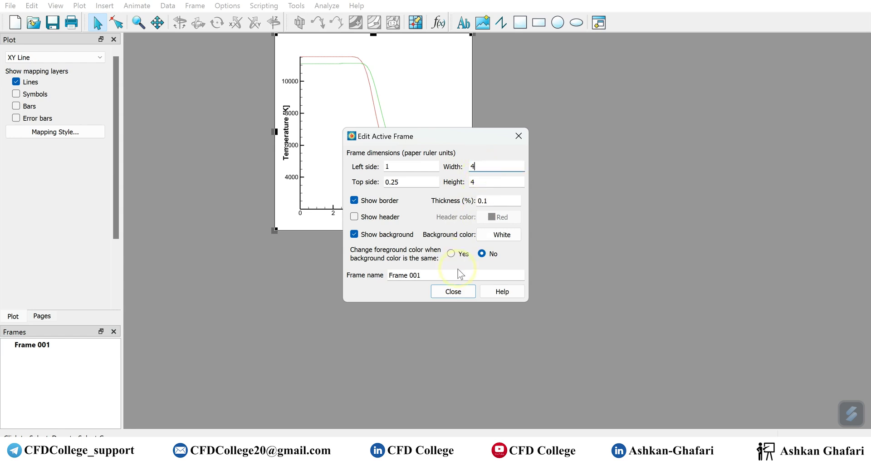
{"action": "left_click", "coordinate": [453, 291]}
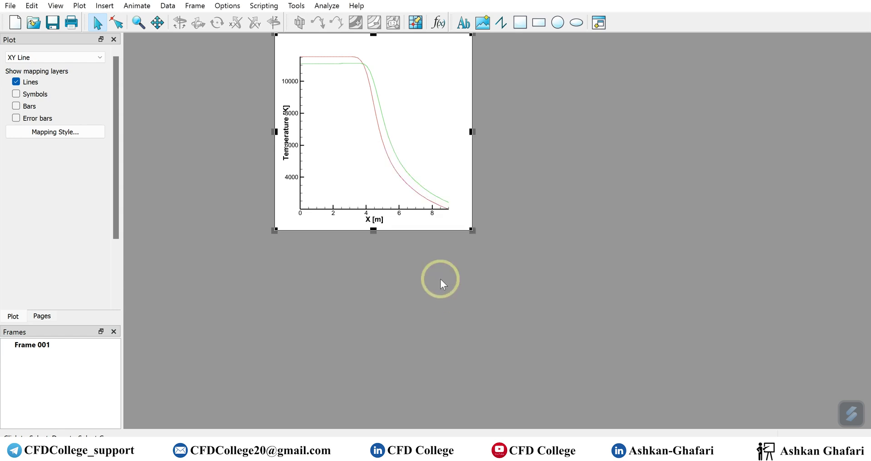
{"action": "left_click_drag", "start_coordinate": [432, 231], "coordinate": [464, 319]}
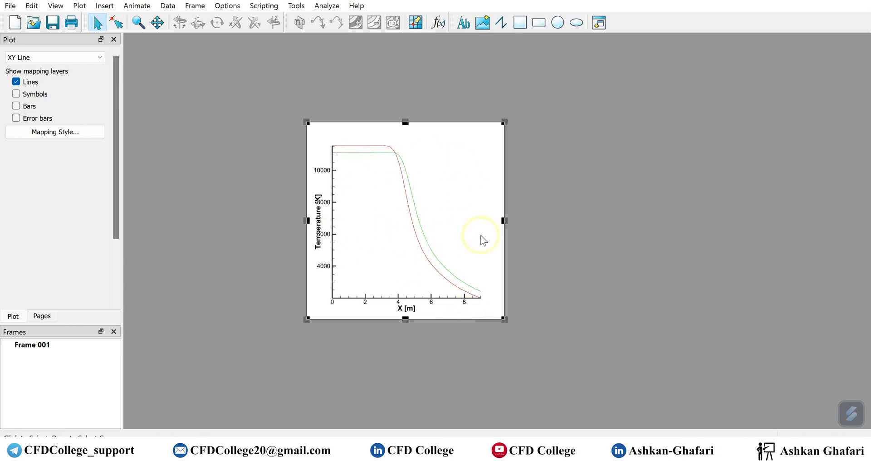
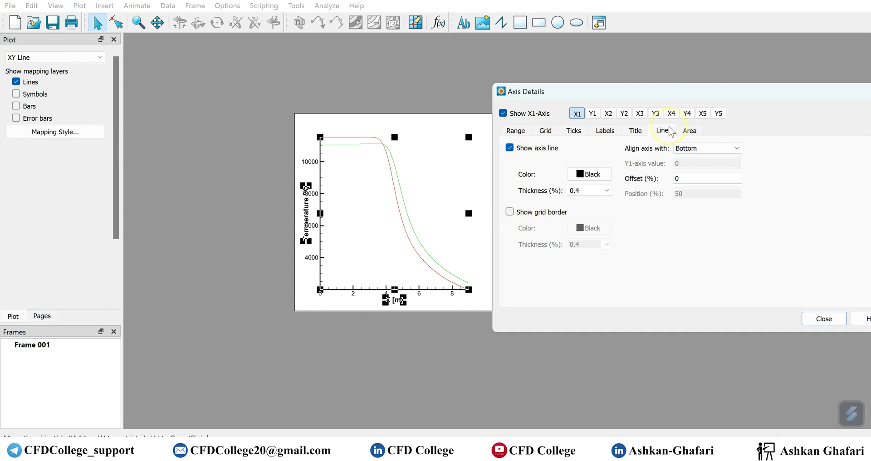
Show the grid border around the plot area in the X1-axis line settings and close the axis details
{"action": "left_click", "coordinate": [510, 211]}
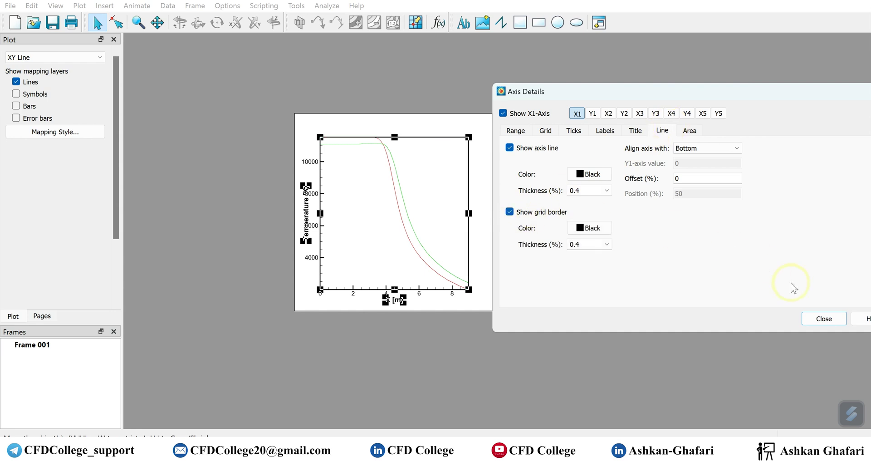
{"action": "left_click", "coordinate": [824, 318]}
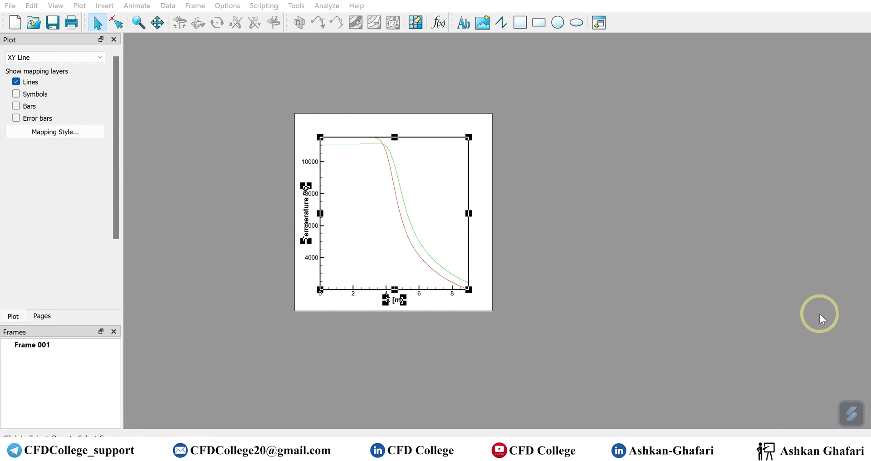
{"action": "left_click", "coordinate": [309, 186]}
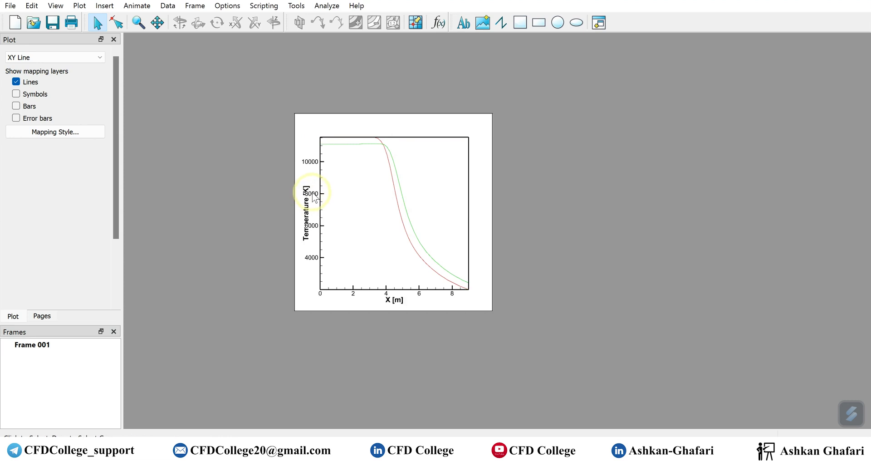
Reopen the axis details and set the X1-axis range maximum to 10
{"action": "left_click", "coordinate": [391, 302]}
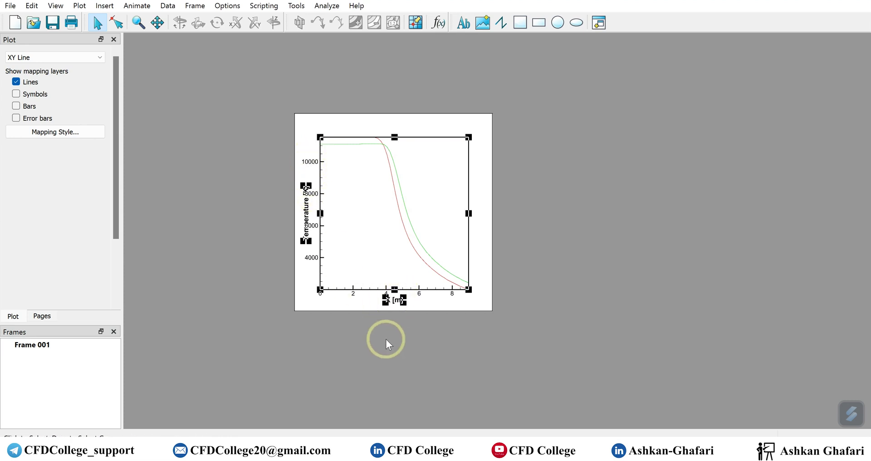
{"action": "double_click", "coordinate": [394, 299]}
{"action": "left_click", "coordinate": [516, 132]}
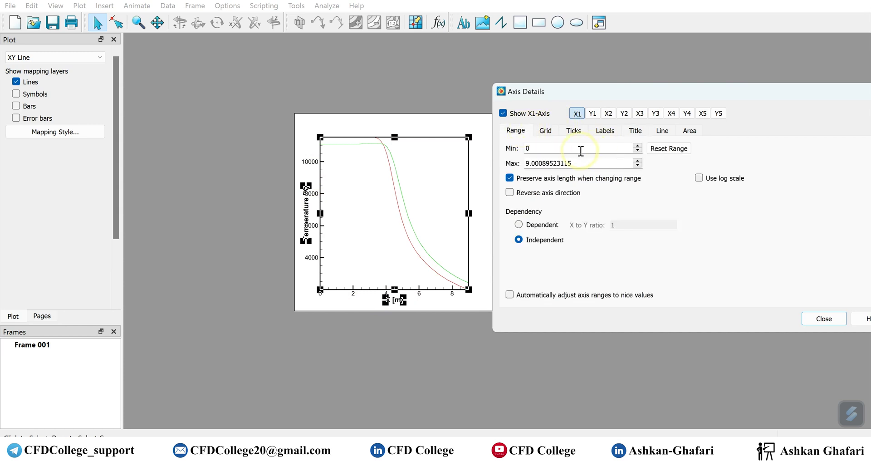
{"action": "left_click_drag", "start_coordinate": [591, 164], "coordinate": [489, 164]}
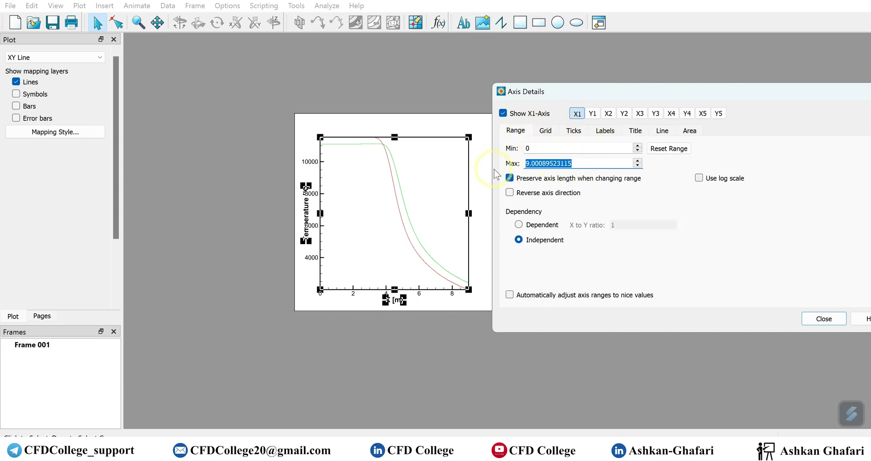
{"action": "type", "text": "12"}
{"action": "left_click", "coordinate": [541, 149]}
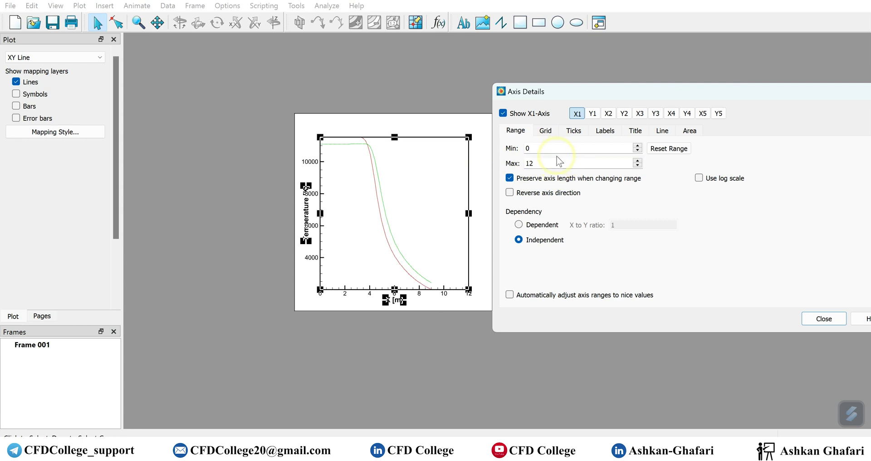
{"action": "double_click", "coordinate": [542, 163]}
{"action": "type", "text": "10"}
{"action": "left_click", "coordinate": [580, 151]}
Set the Y1-axis range from 0 to 12000
{"action": "left_click", "coordinate": [592, 114]}
{"action": "left_click_drag", "start_coordinate": [590, 149], "coordinate": [526, 149]}
{"action": "type", "text": "0"}
{"action": "double_click", "coordinate": [540, 162]}
{"action": "type", "text": "12000"}
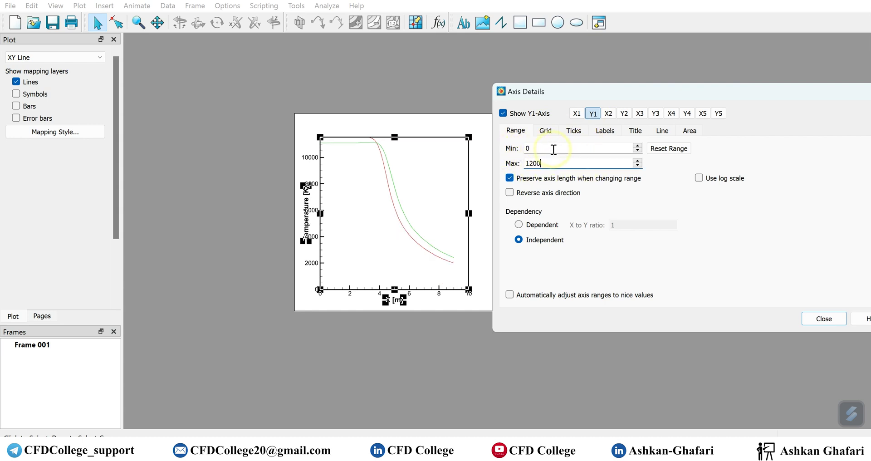
{"action": "left_click", "coordinate": [551, 148]}
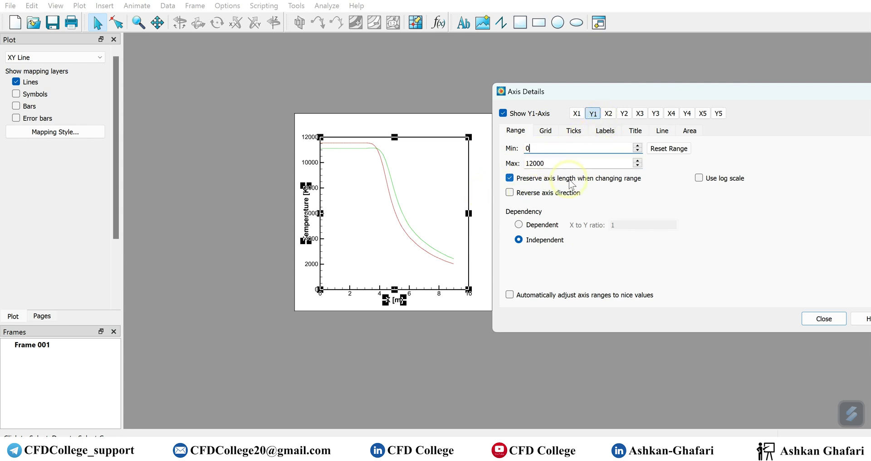
Move and slightly widen the frame, and shift the plot area a little to the right inside it
{"action": "left_click", "coordinate": [461, 114]}
{"action": "left_click_drag", "start_coordinate": [461, 114], "coordinate": [359, 123]}
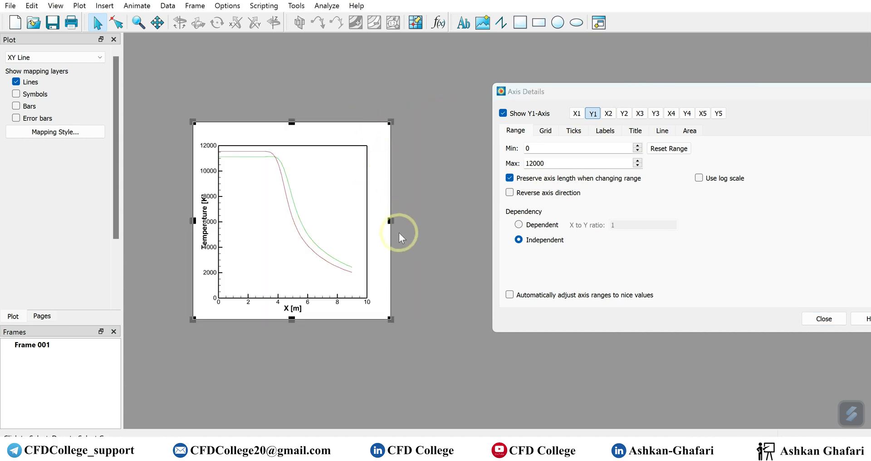
{"action": "left_click_drag", "start_coordinate": [389, 221], "coordinate": [414, 220]}
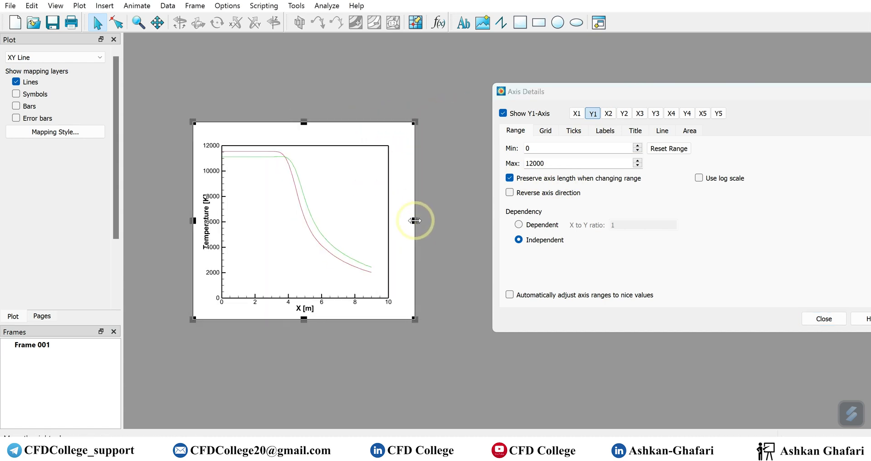
{"action": "left_click", "coordinate": [353, 272]}
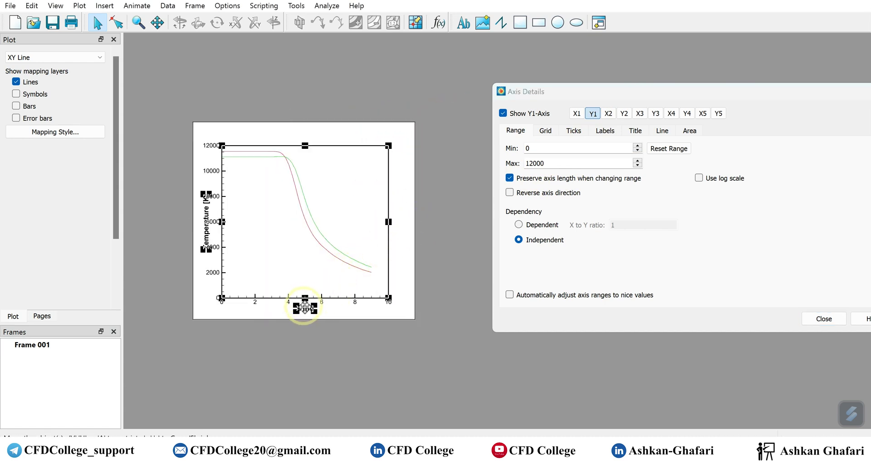
{"action": "left_click_drag", "start_coordinate": [317, 308], "coordinate": [314, 310]}
Set the Y1-axis title's offset from the line to 10%
{"action": "left_click", "coordinate": [638, 131]}
{"action": "left_click_drag", "start_coordinate": [670, 182], "coordinate": [655, 190]}
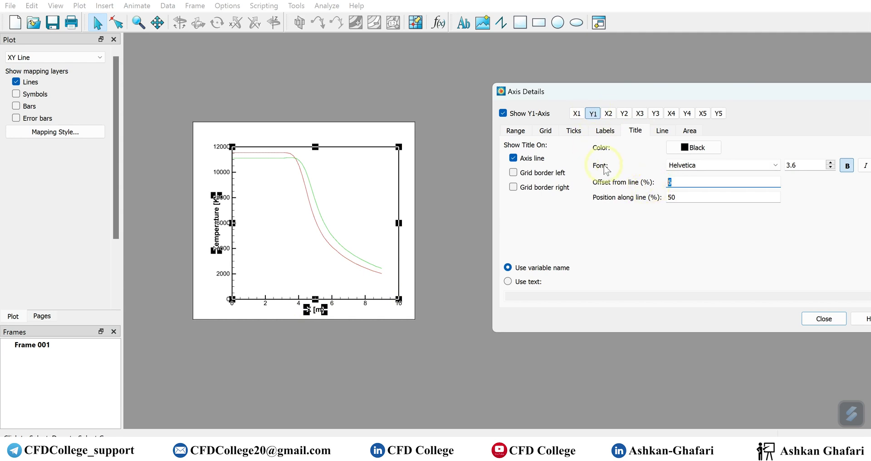
{"action": "left_click", "coordinate": [684, 197]}
{"action": "left_click_drag", "start_coordinate": [674, 182], "coordinate": [667, 189]}
{"action": "type", "text": "10"}
{"action": "left_click", "coordinate": [702, 199]}
{"action": "left_click", "coordinate": [701, 196]}
Change the font of the Y1-axis and X1-axis titles to Times New Roman
{"action": "double_click", "coordinate": [701, 166]}
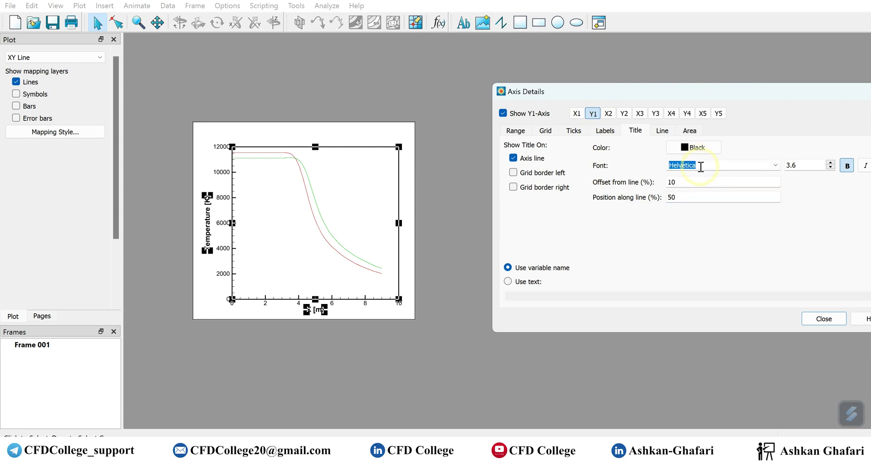
{"action": "type", "text": "times New Roman"}
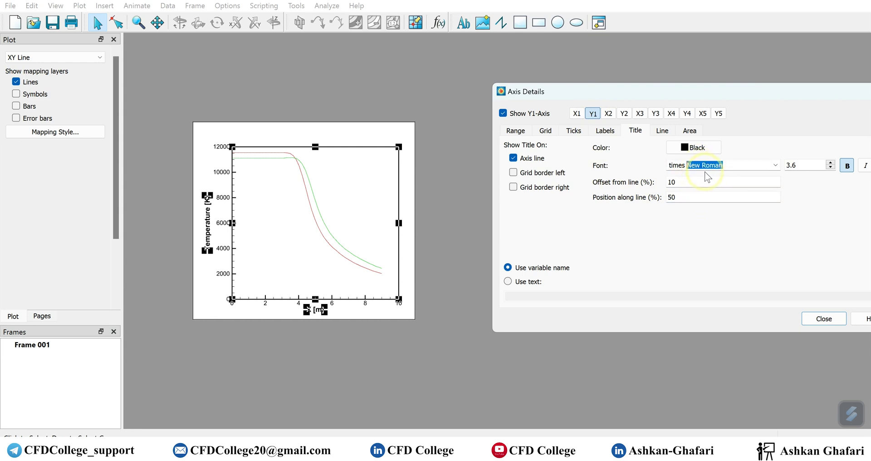
{"action": "key", "text": "Return"}
{"action": "left_click", "coordinate": [577, 113]}
{"action": "double_click", "coordinate": [710, 164]}
{"action": "type", "text": "times"}
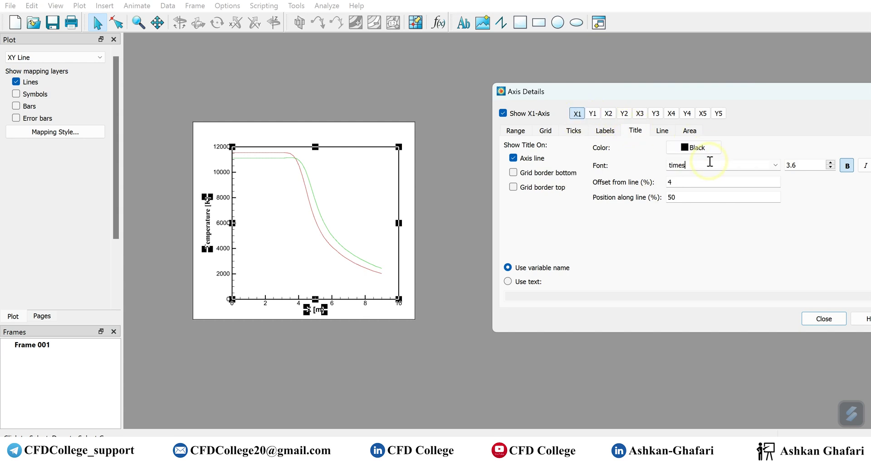
{"action": "key", "text": "Return"}
Change the font of the X1-axis and Y1-axis labels to Times New Roman
{"action": "left_click", "coordinate": [596, 129]}
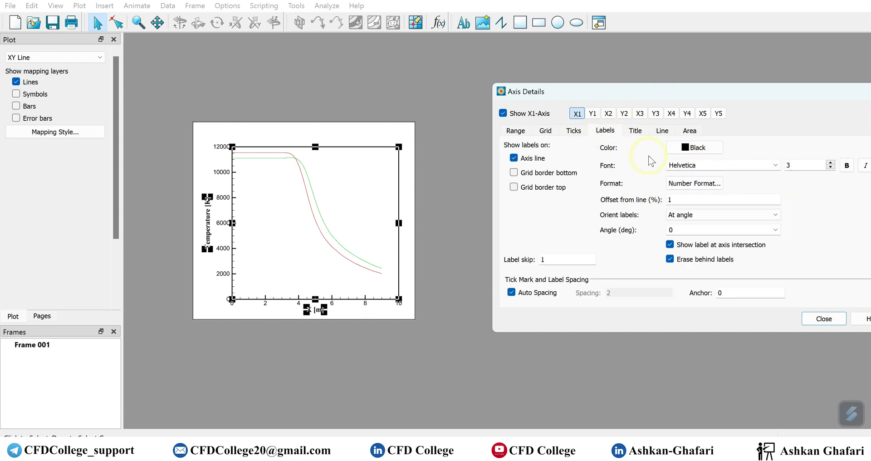
{"action": "double_click", "coordinate": [711, 164]}
{"action": "type", "text": "times New Roman"}
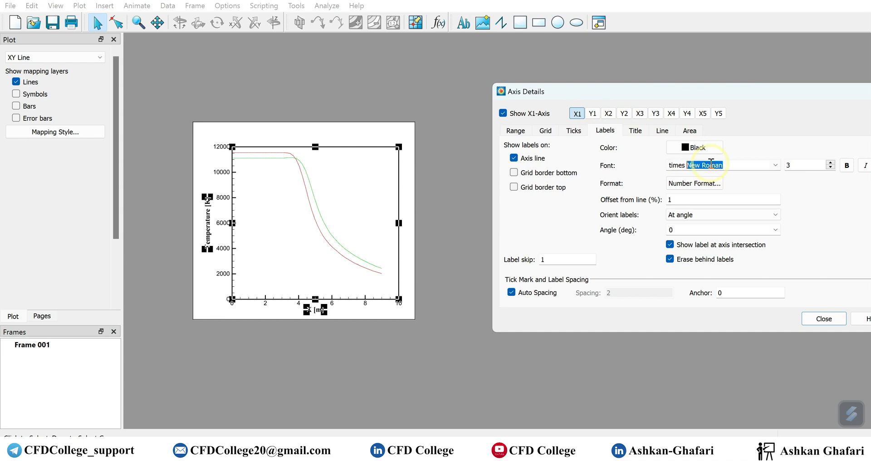
{"action": "key", "text": "Return"}
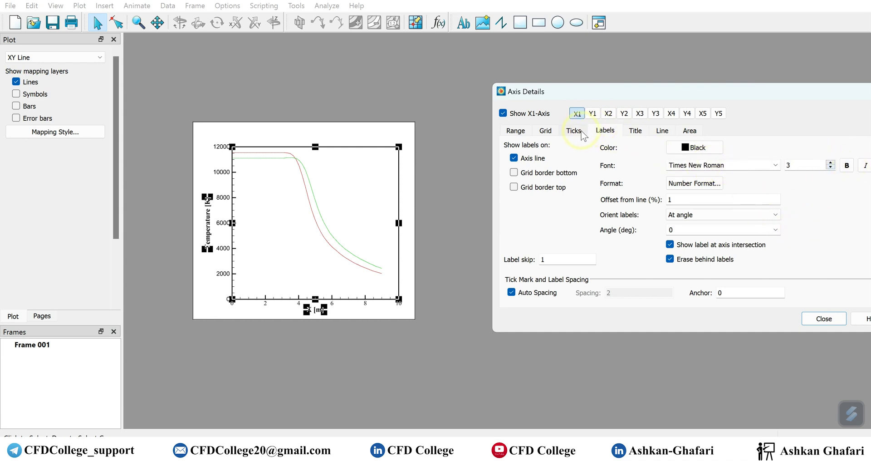
{"action": "left_click", "coordinate": [592, 114]}
{"action": "double_click", "coordinate": [668, 164]}
{"action": "type", "text": "times"}
{"action": "key", "text": "Return"}
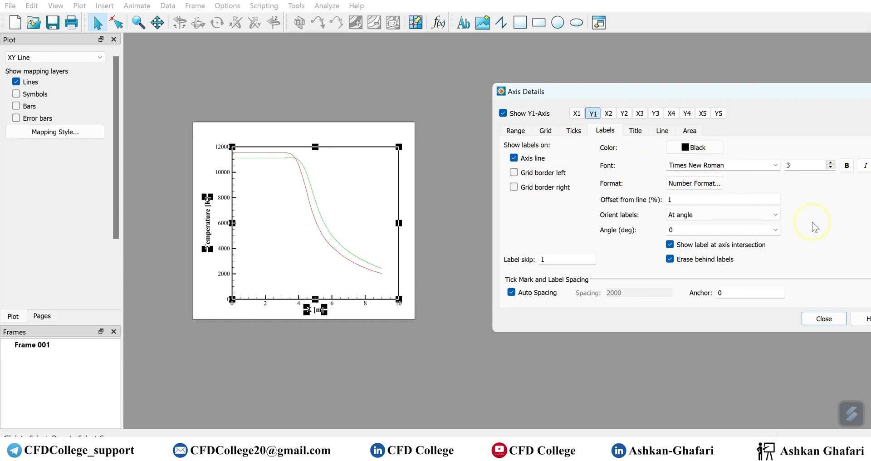
Set the Y1-axis label font size to 4 and the Y1-axis title's offset from the line to 12%
{"action": "left_click", "coordinate": [831, 162]}
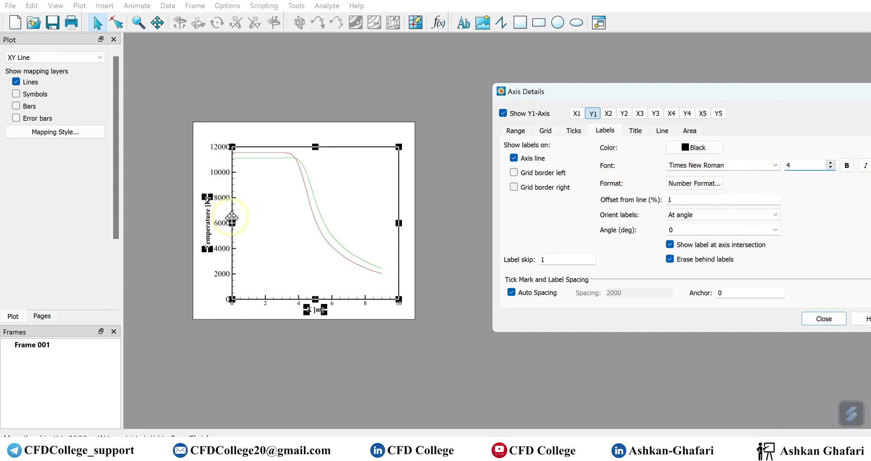
{"action": "left_click", "coordinate": [636, 131]}
{"action": "left_click_drag", "start_coordinate": [738, 179], "coordinate": [628, 190]}
{"action": "type", "text": "12"}
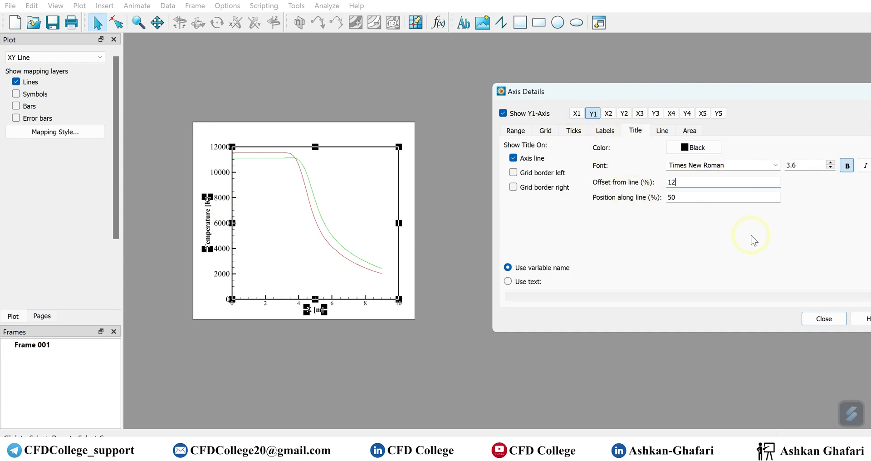
{"action": "key", "text": "Return"}
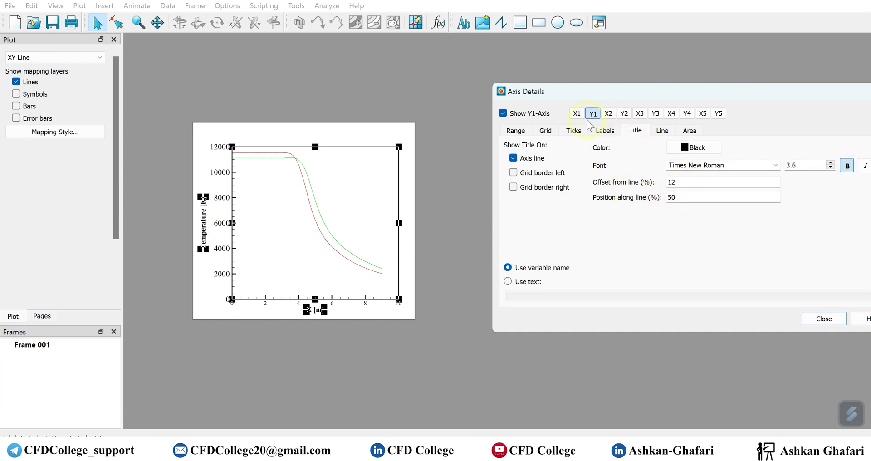
Increase the X1-axis label font size by one increment, set the X1-axis title offset to 6%, and close the axis details
{"action": "left_click", "coordinate": [602, 132]}
{"action": "left_click", "coordinate": [576, 113]}
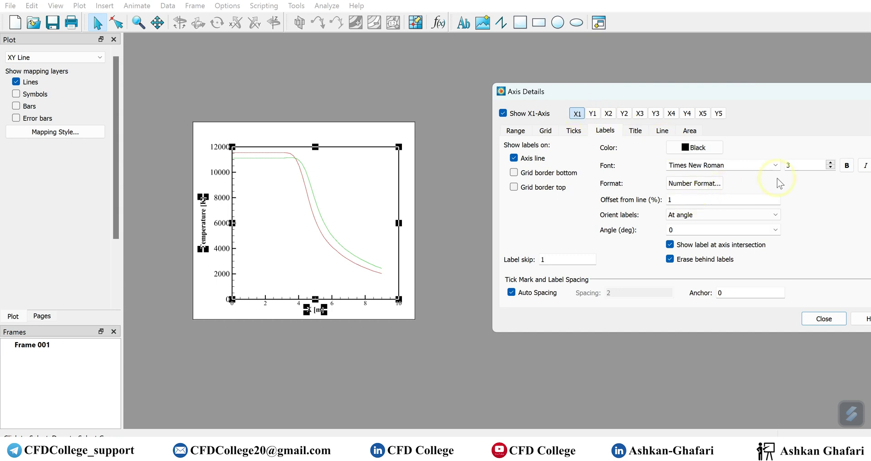
{"action": "left_click", "coordinate": [830, 163]}
{"action": "left_click", "coordinate": [634, 131]}
{"action": "left_click_drag", "start_coordinate": [683, 182], "coordinate": [639, 182]}
{"action": "type", "text": "6"}
{"action": "key", "text": "Return"}
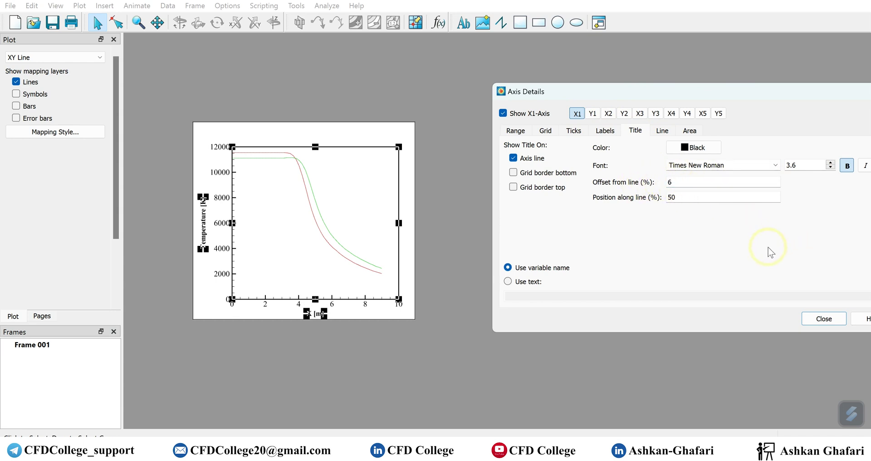
{"action": "left_click", "coordinate": [824, 319]}
{"action": "left_click", "coordinate": [489, 281]}
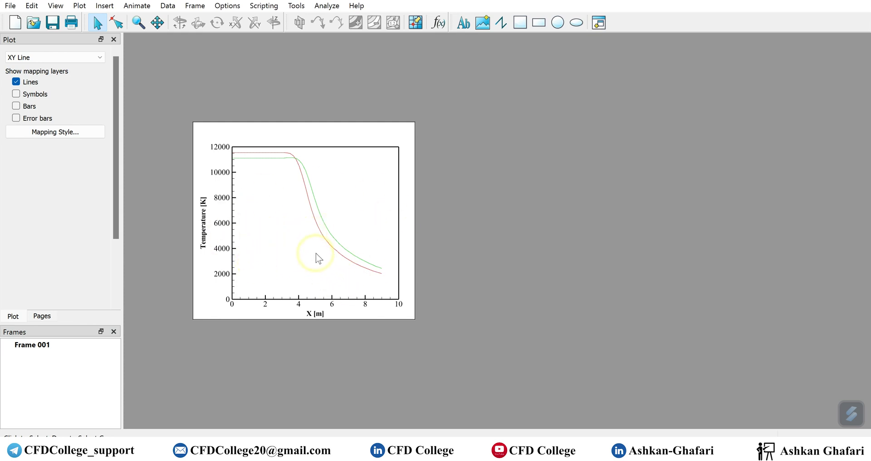
Set the line thickness of the Case 1 - T and Case 2 - T maps to 0.80% and close the mapping style settings
{"action": "left_click", "coordinate": [79, 132]}
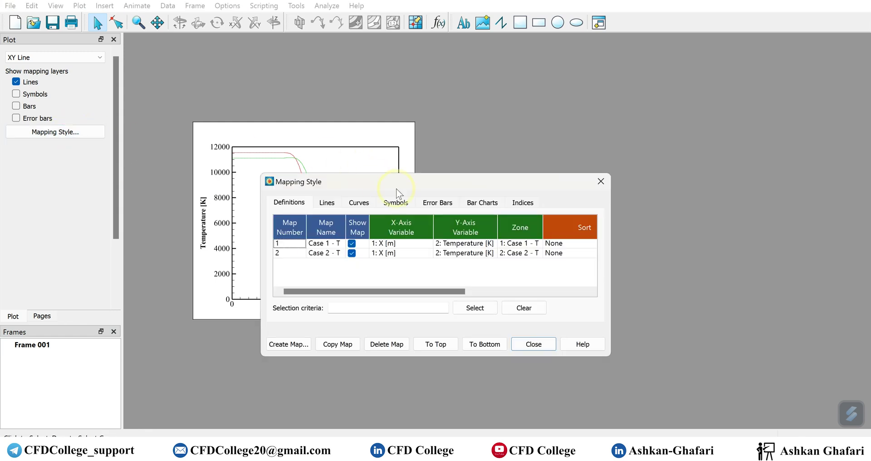
{"action": "left_click_drag", "start_coordinate": [445, 172], "coordinate": [641, 122]}
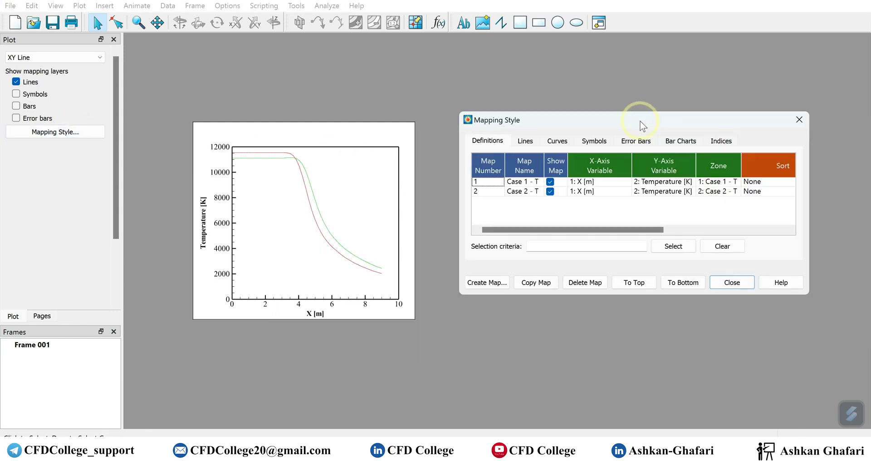
{"action": "left_click", "coordinate": [525, 141]}
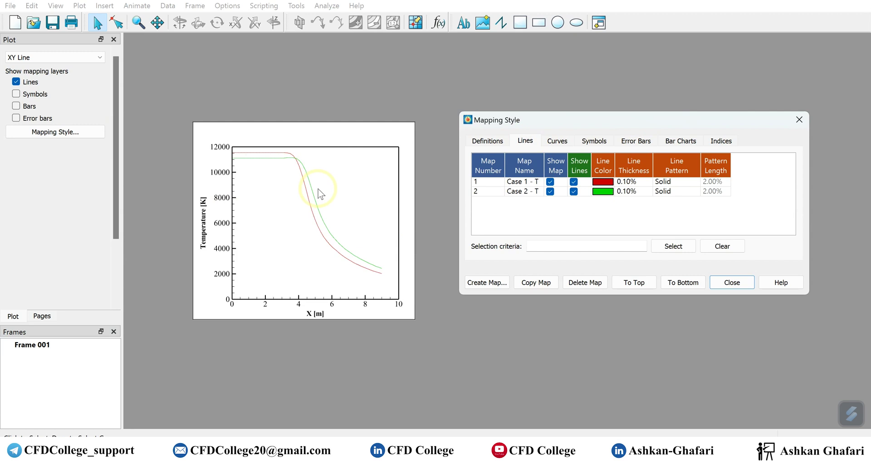
{"action": "left_click", "coordinate": [627, 181]}
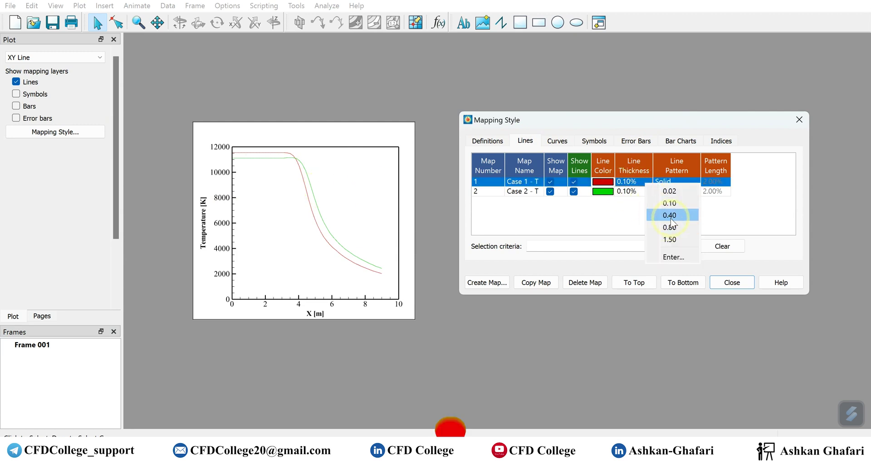
{"action": "left_click", "coordinate": [670, 227]}
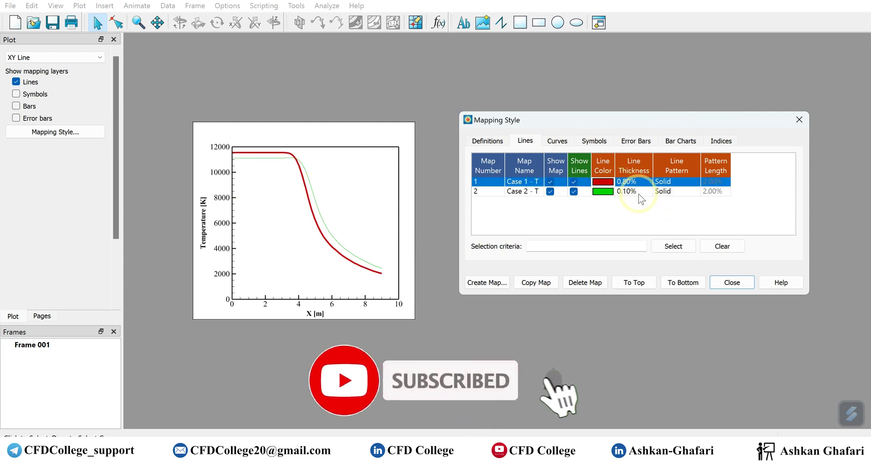
{"action": "left_click", "coordinate": [639, 193]}
{"action": "left_click", "coordinate": [668, 237]}
{"action": "left_click", "coordinate": [504, 216]}
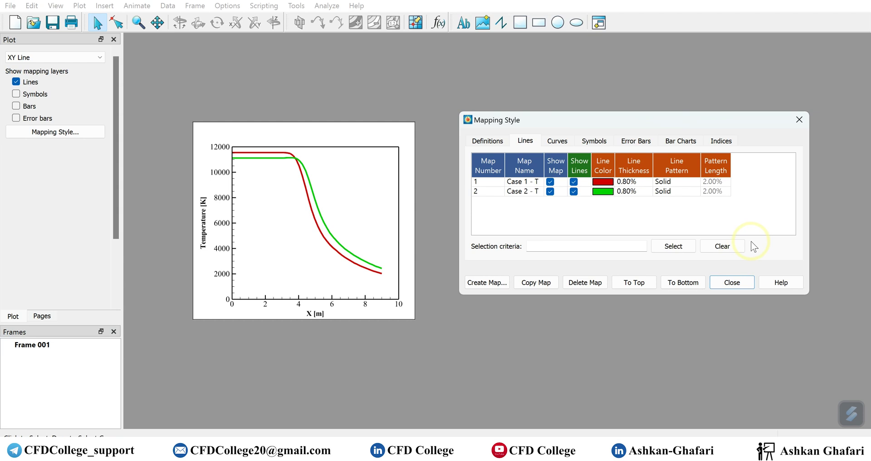
{"action": "left_click", "coordinate": [731, 284]}
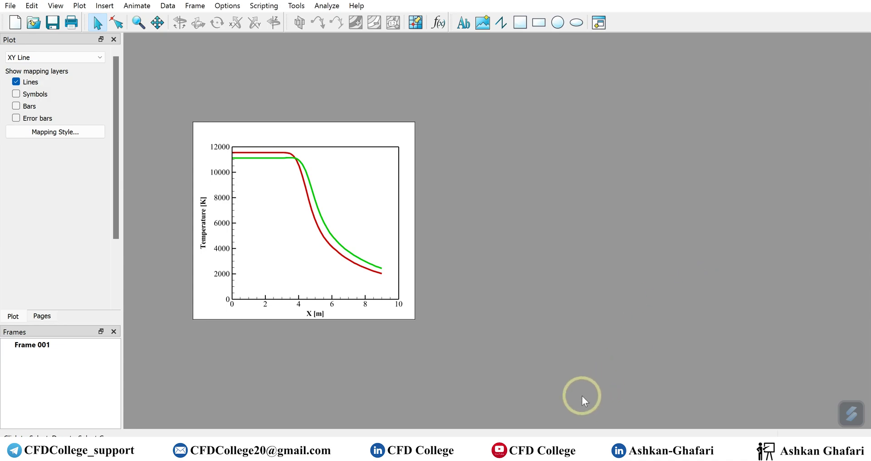